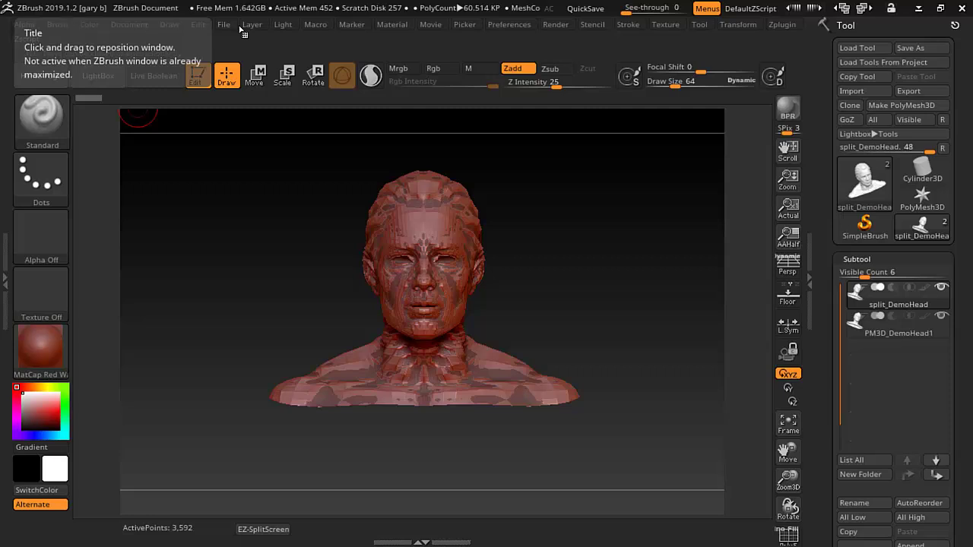
Step: Load split_DemoHead.ZTL from the EZ-SplitScreen folder as the active tool
mouse_move(879, 210)
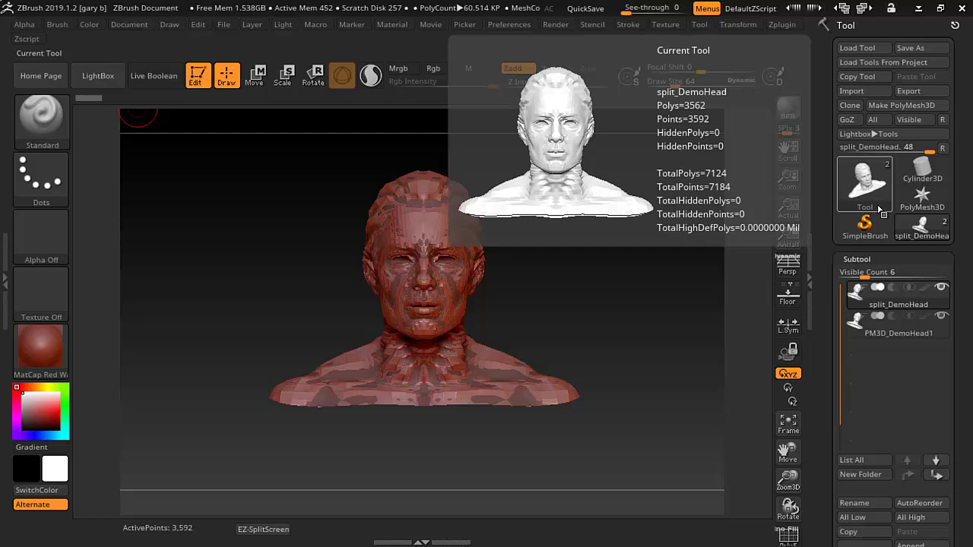
click(855, 47)
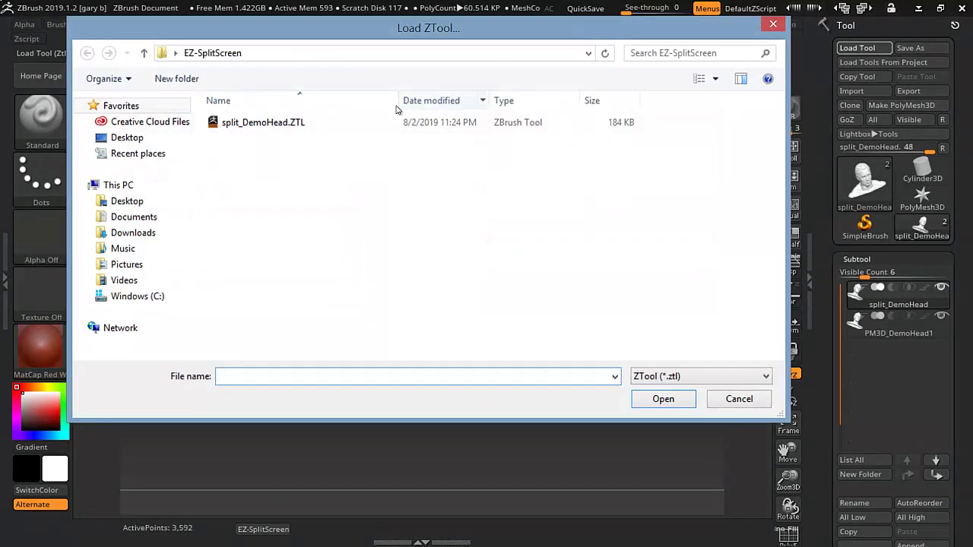
click(291, 126)
click(650, 399)
mouse_move(860, 326)
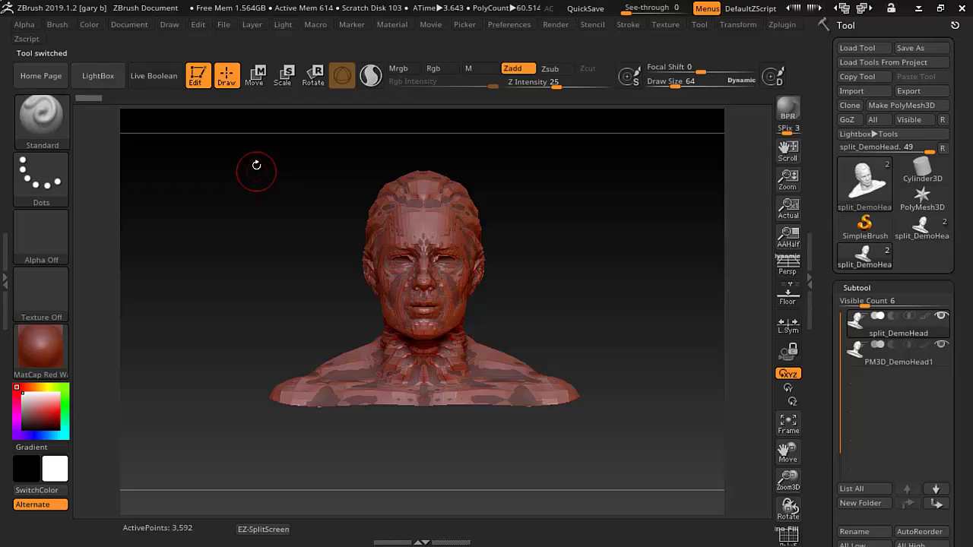
Step: Run the EZ-SplitScreen macro from the Misc group of the Macro menu
click(313, 25)
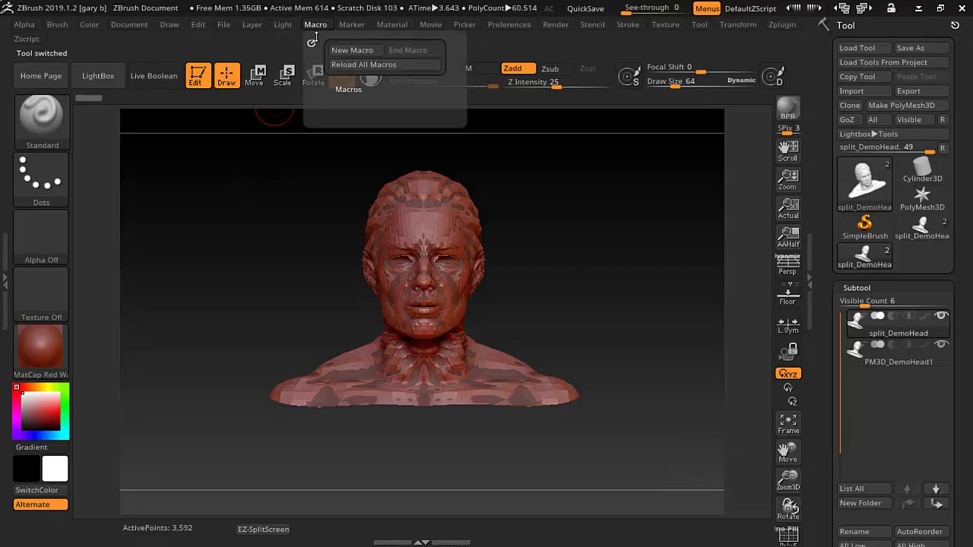
click(346, 89)
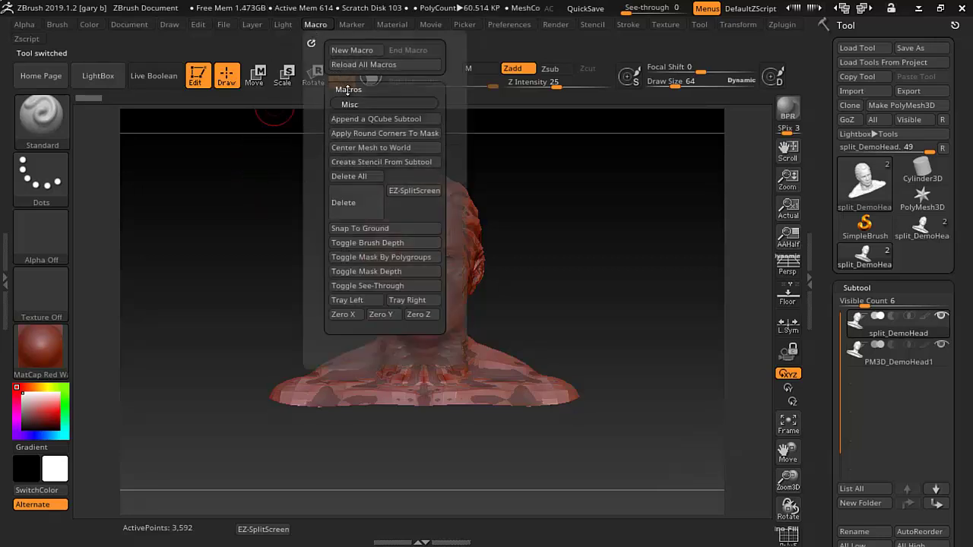
click(411, 195)
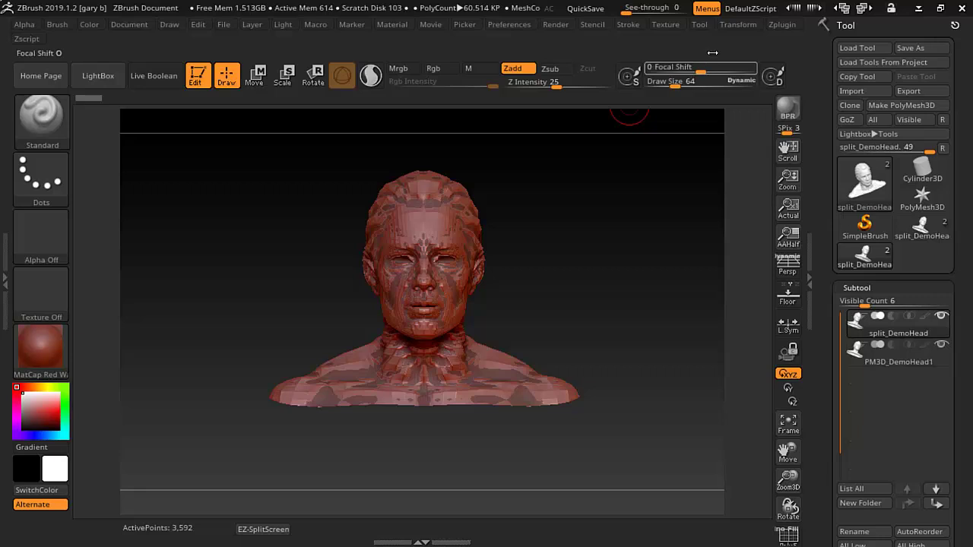
Step: Set the Transform Split Screen slider to 1, enable split screen, and frame the bust in both halves
click(728, 28)
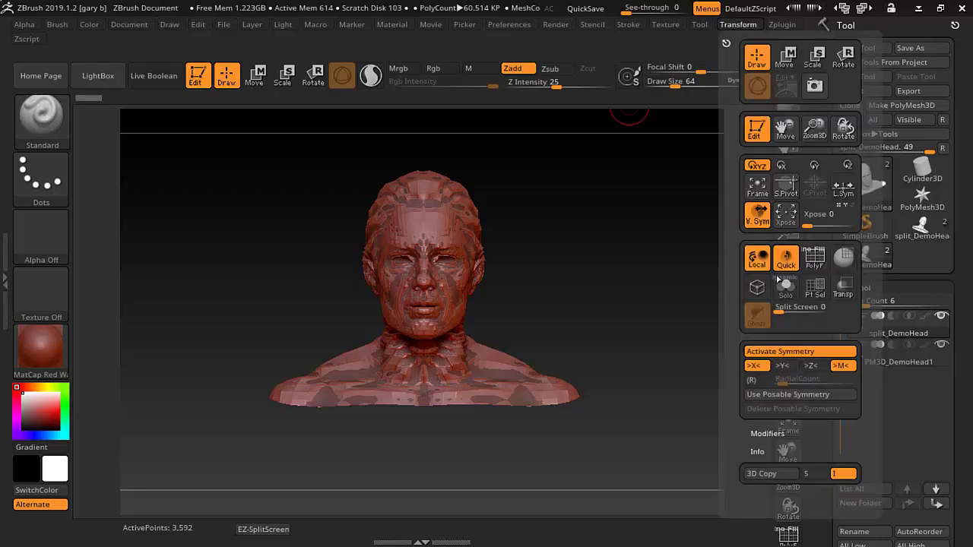
drag(785, 309, 791, 311)
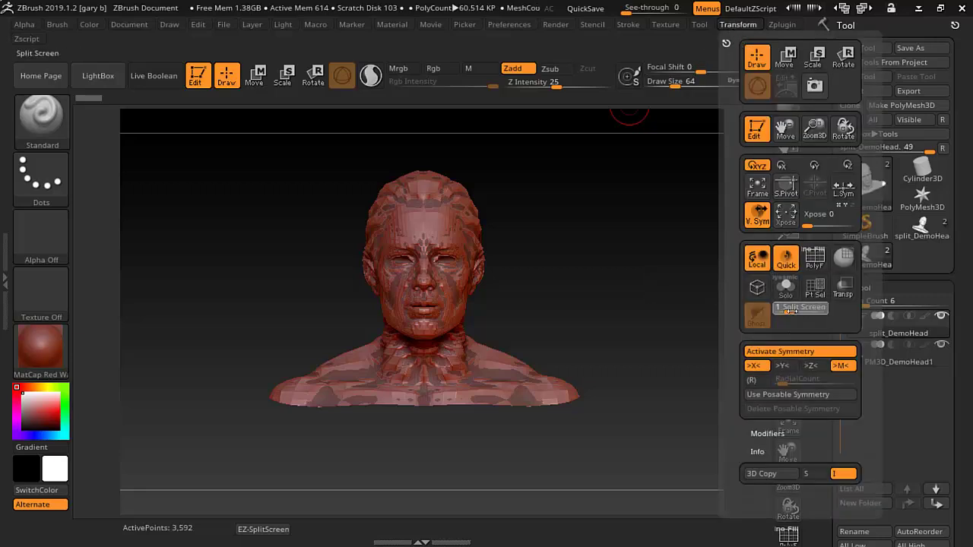
click(810, 308)
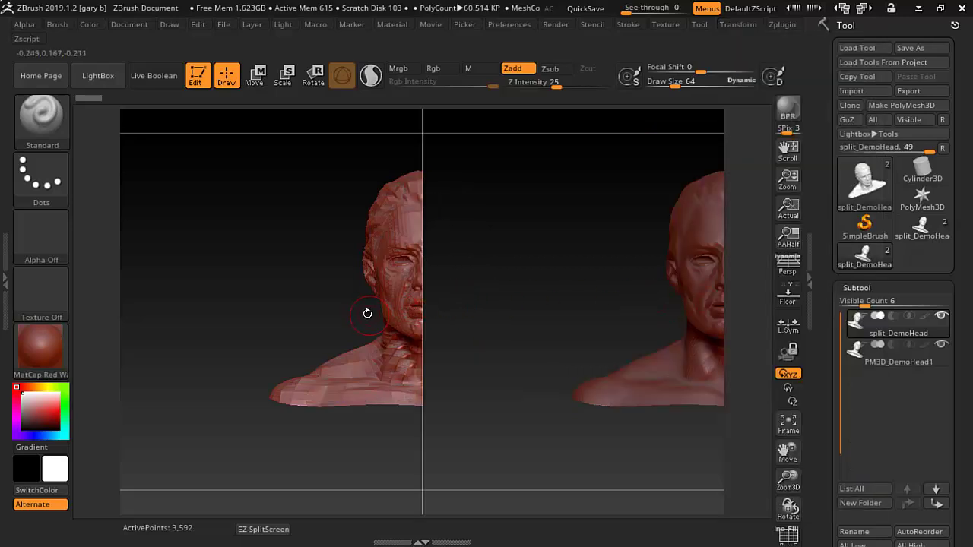
key(f)
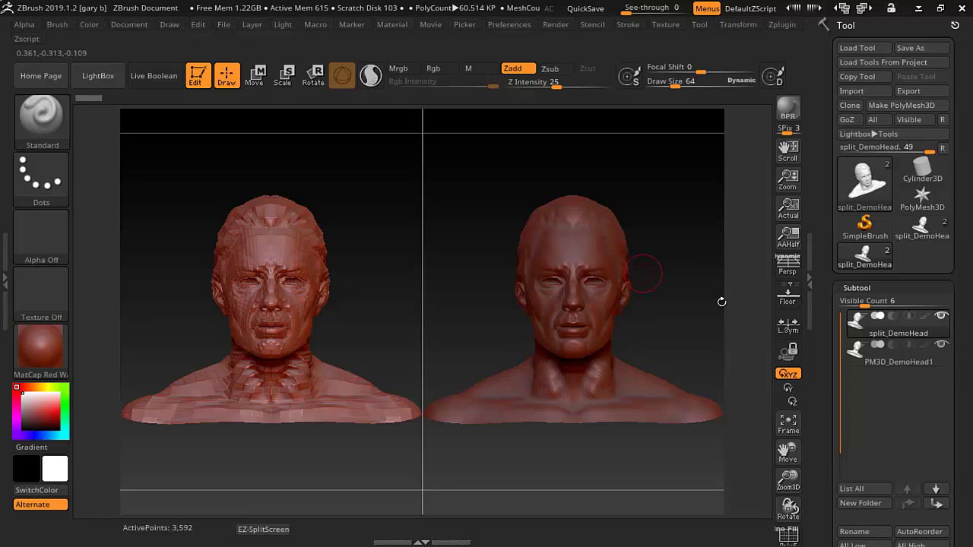
mouse_move(862, 333)
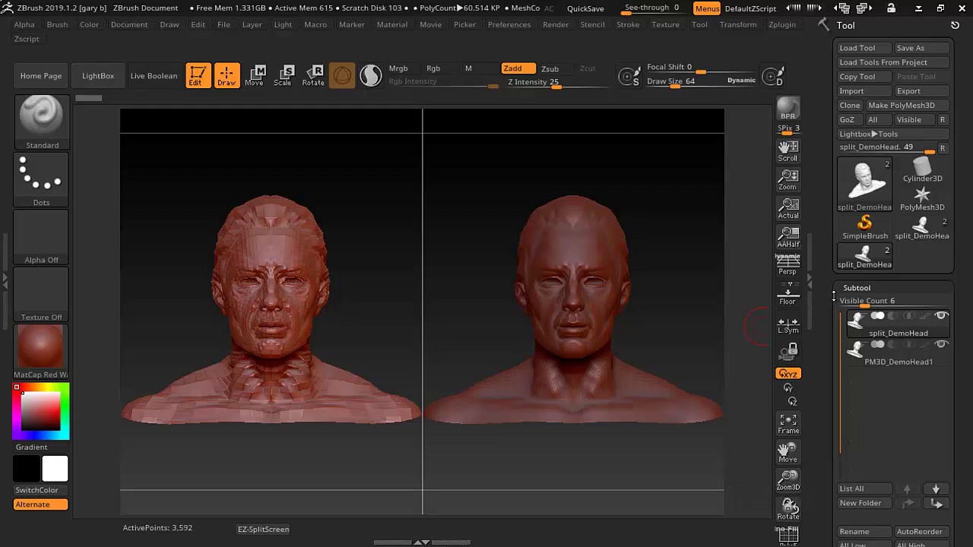
scroll(836, 289, down, 5)
scroll(820, 172, up, 1)
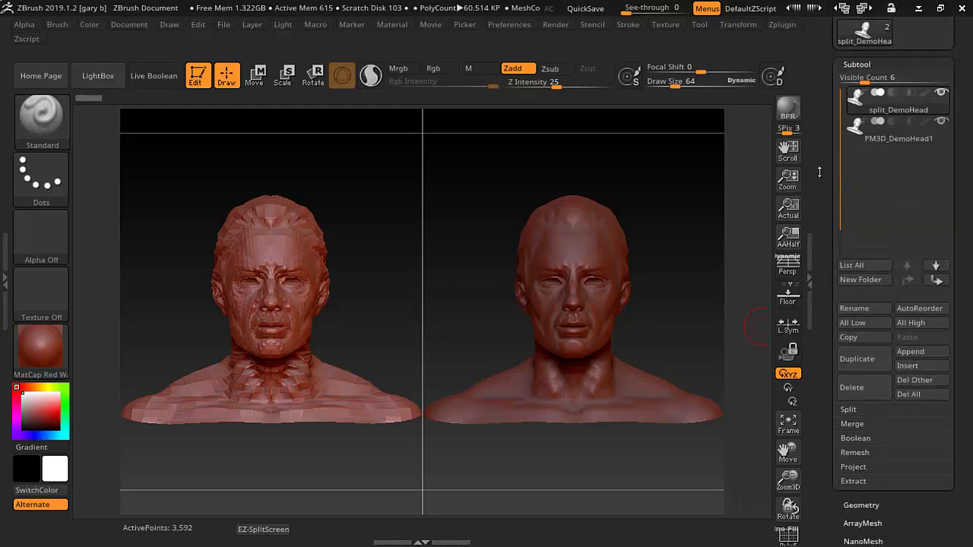
click(866, 134)
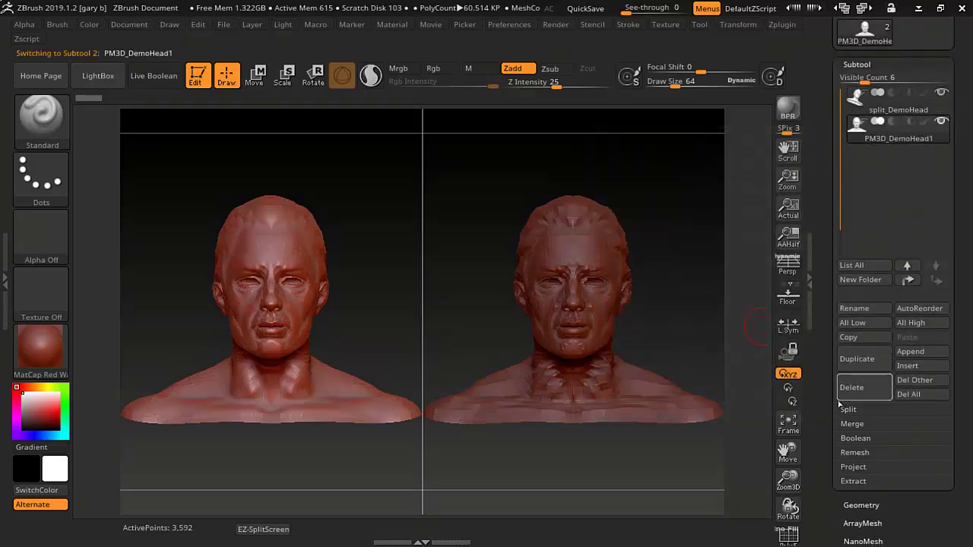
scroll(826, 351, down, 4)
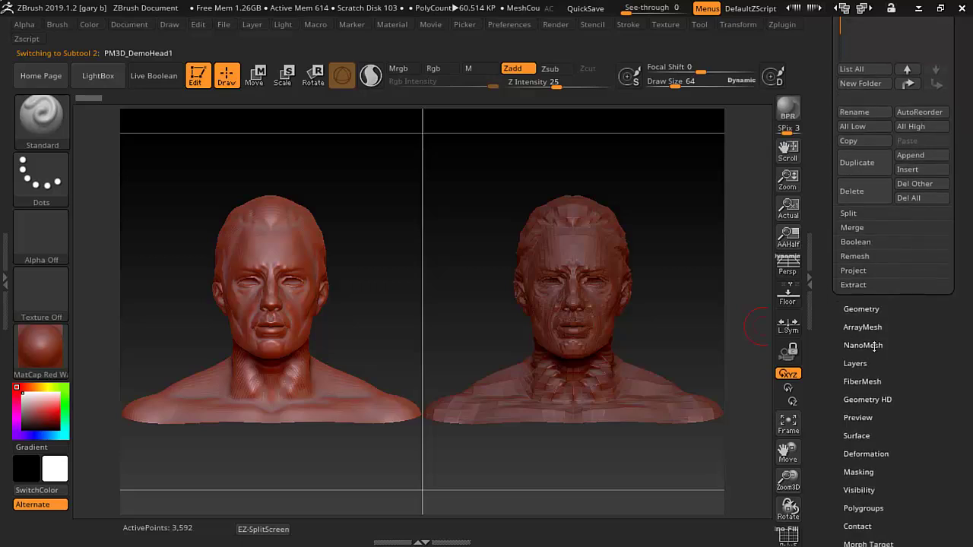
click(866, 311)
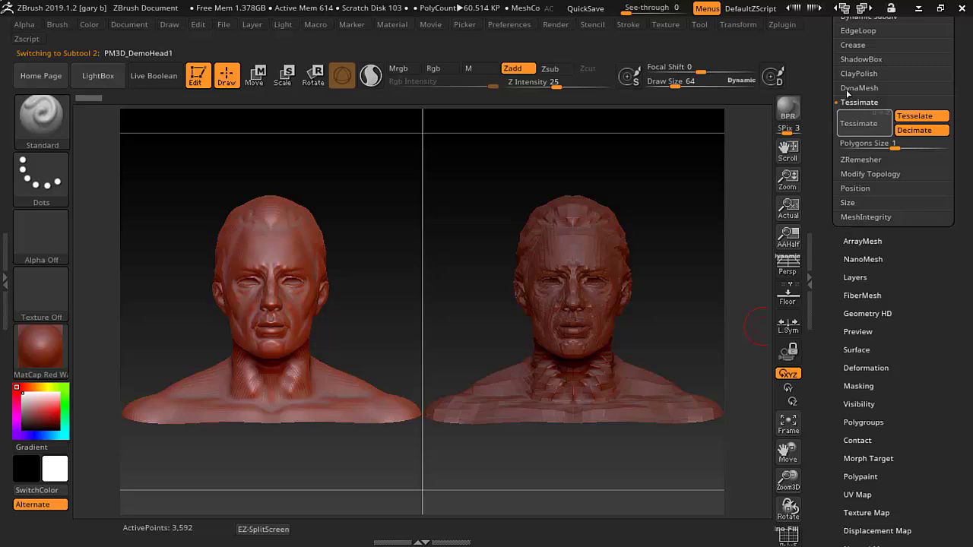
scroll(825, 76, up, 4)
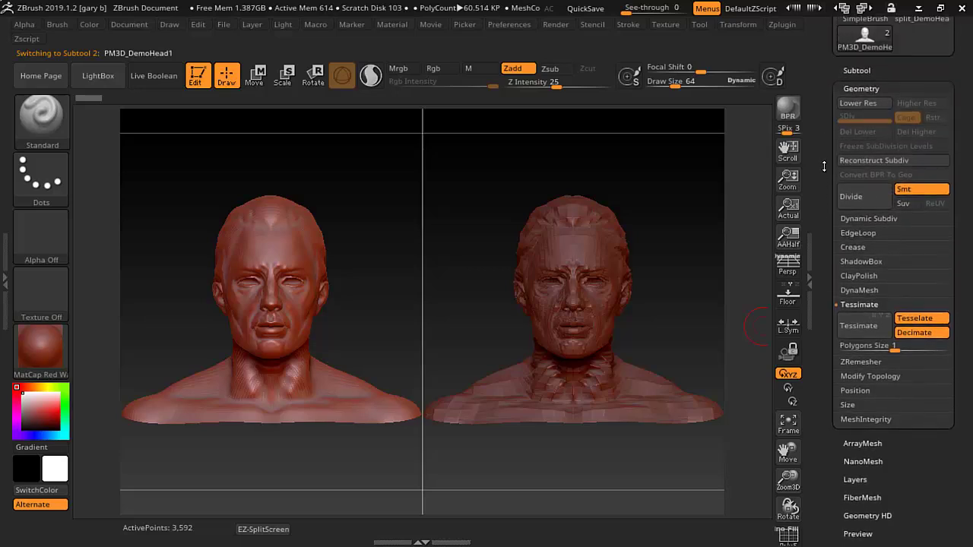
click(855, 218)
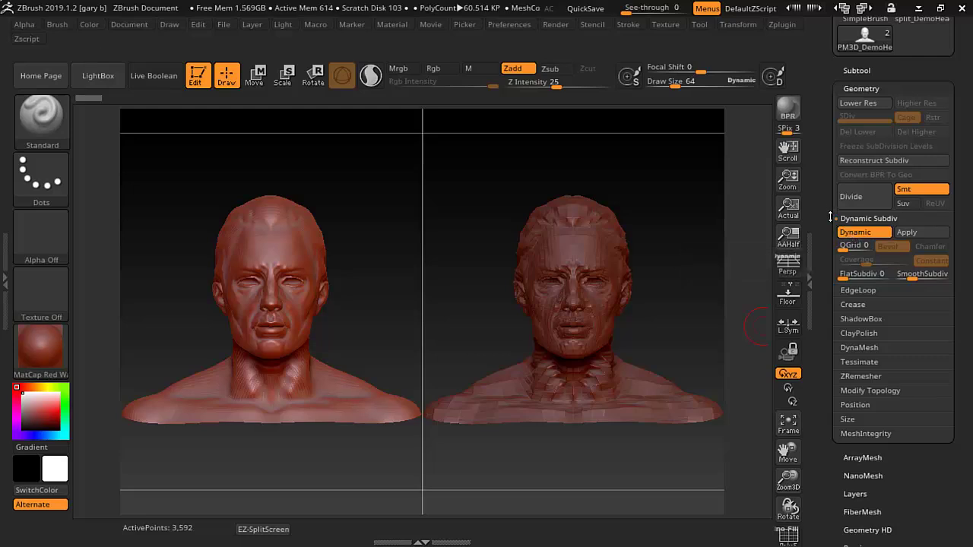
scroll(830, 217, up, 5)
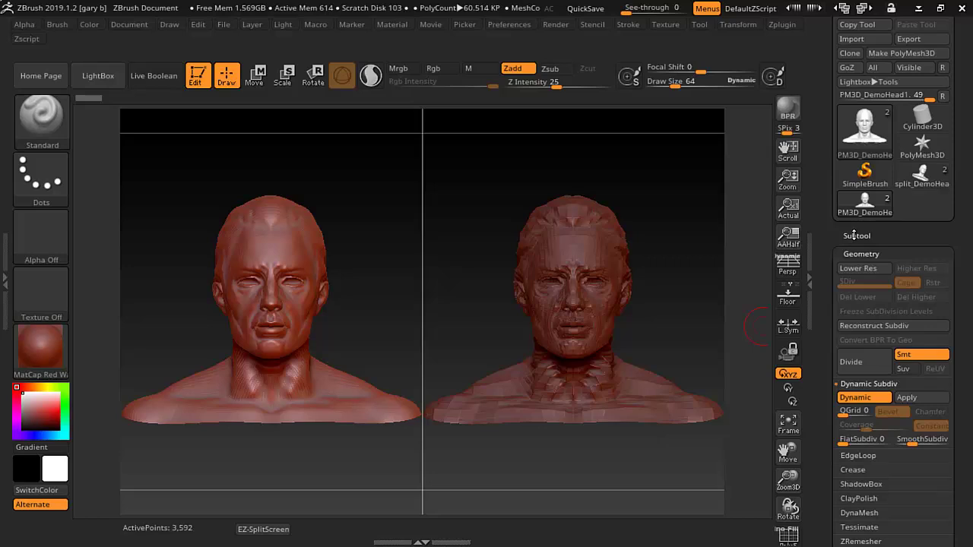
click(855, 235)
click(854, 276)
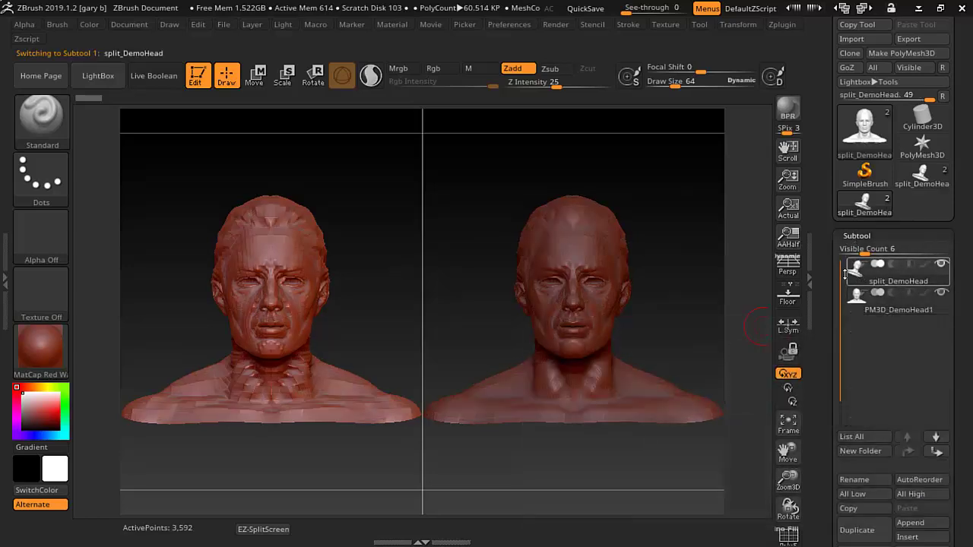
scroll(836, 227, down, 10)
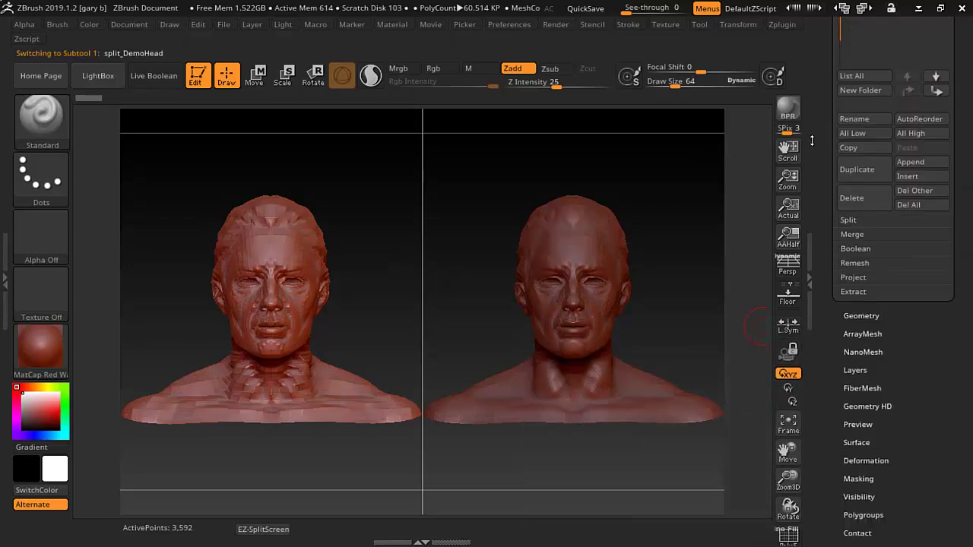
scroll(811, 143, down, 1)
click(863, 282)
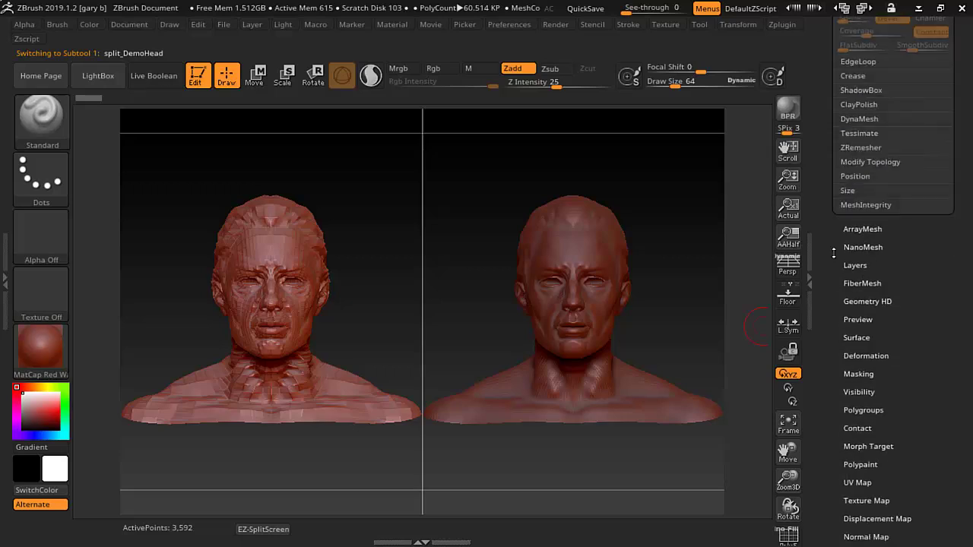
scroll(842, 363, up, 1)
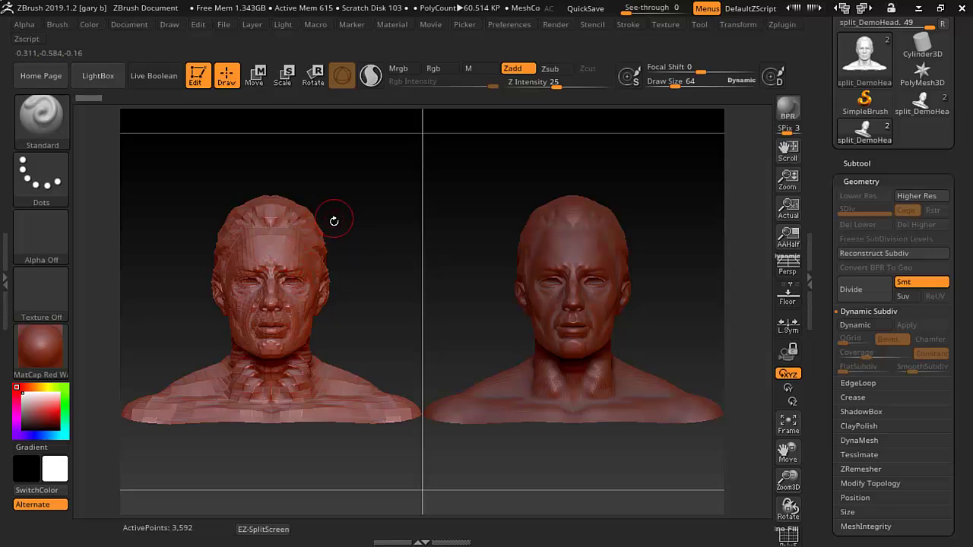
mouse_move(363, 235)
mouse_down()
mouse_move(334, 246)
mouse_move(391, 230)
mouse_move(330, 257)
mouse_move(360, 250)
mouse_up()
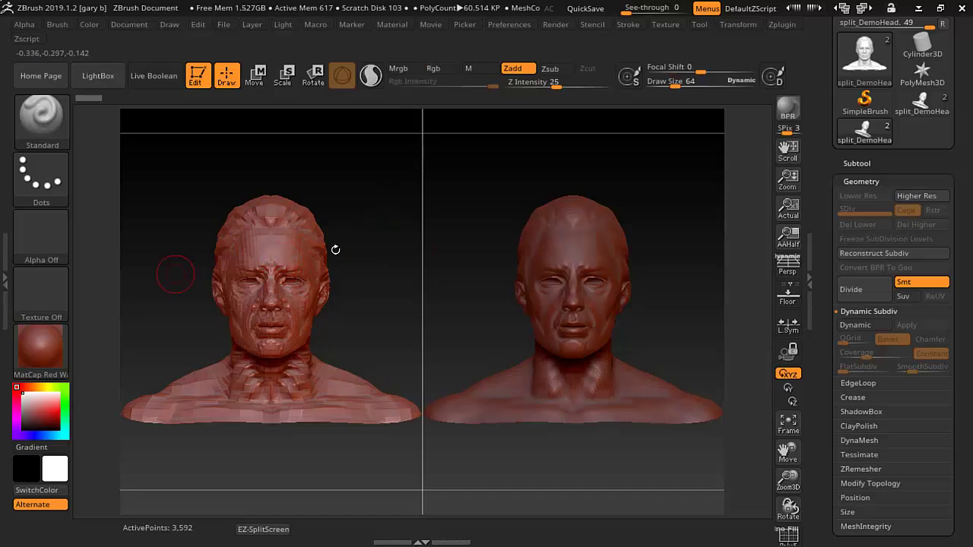
Step: Switch to the Move Topological brush at Draw Size 140
click(41, 115)
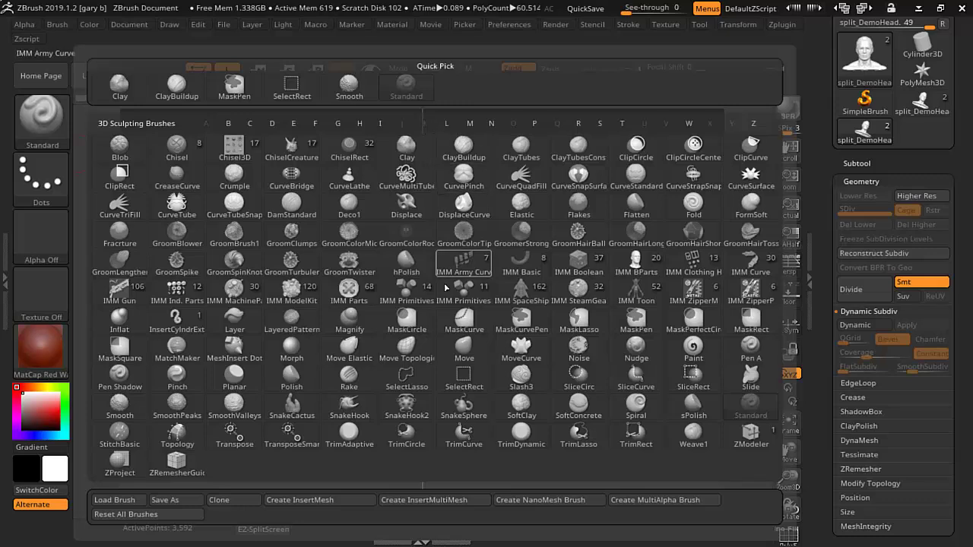
click(419, 344)
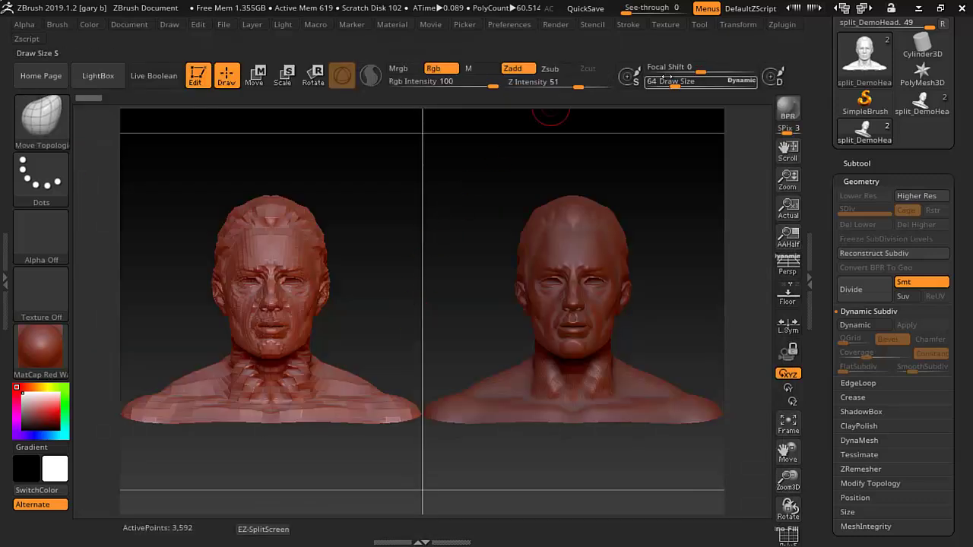
drag(676, 80, 687, 82)
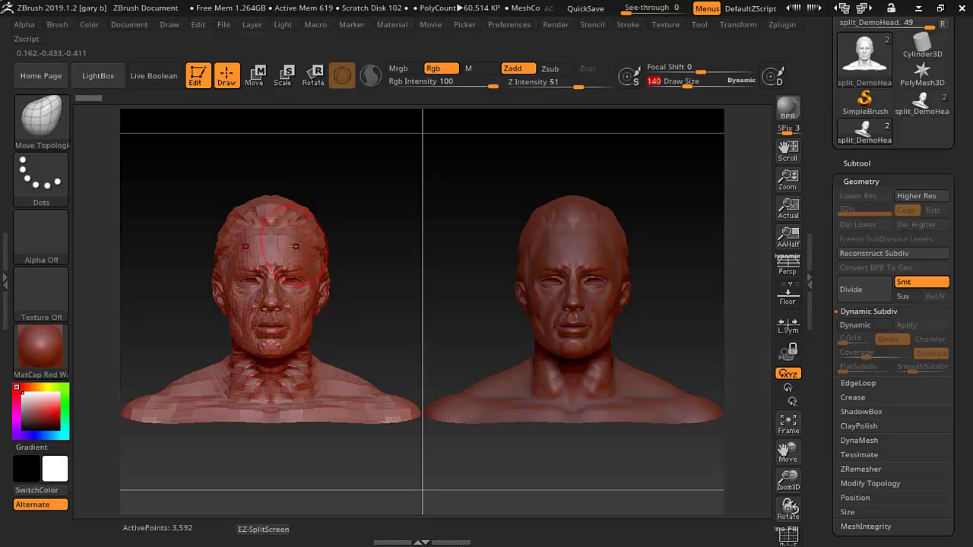
Step: Undo failed stretches, enlarge the brush, and pull the left head's crown into a flat top
drag(293, 245, 351, 170)
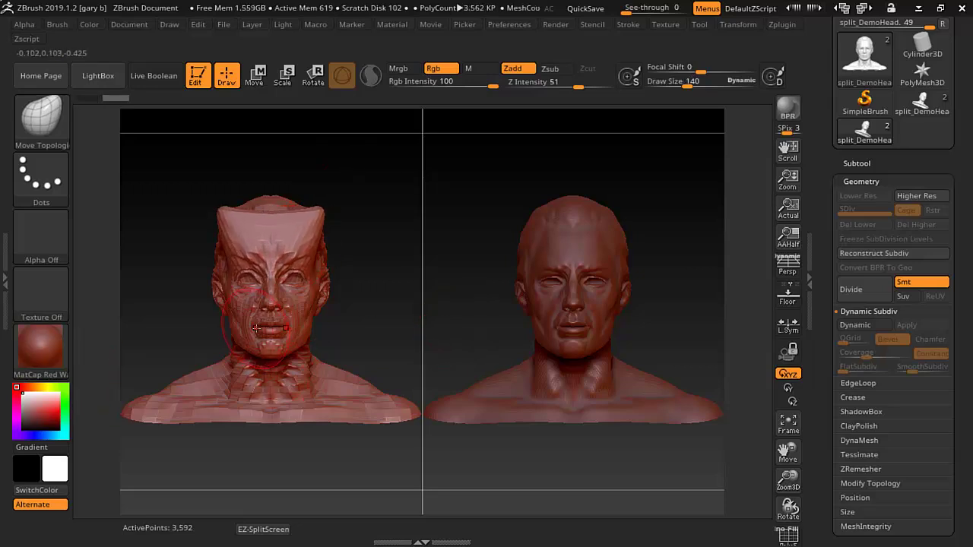
drag(293, 341, 271, 361)
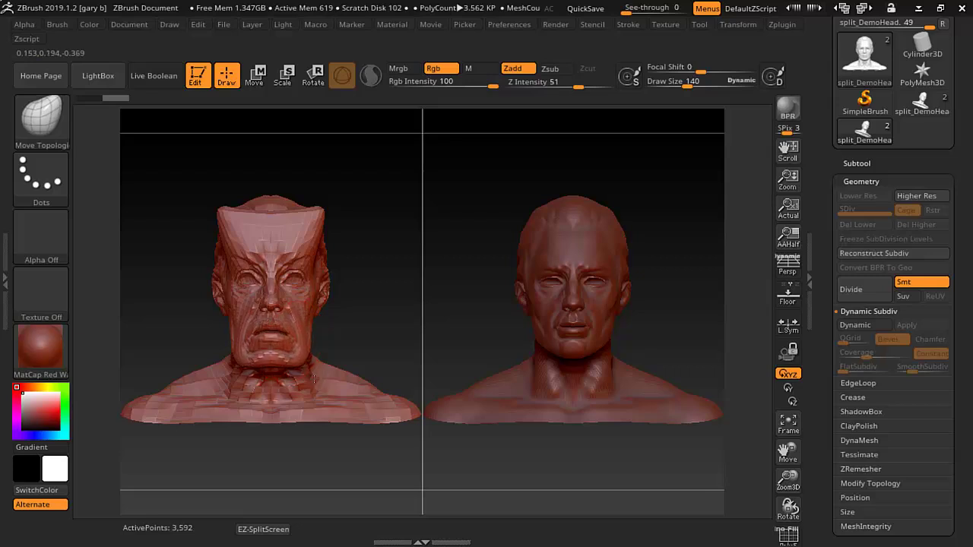
key(ctrl+z)
key(ctrl+z)
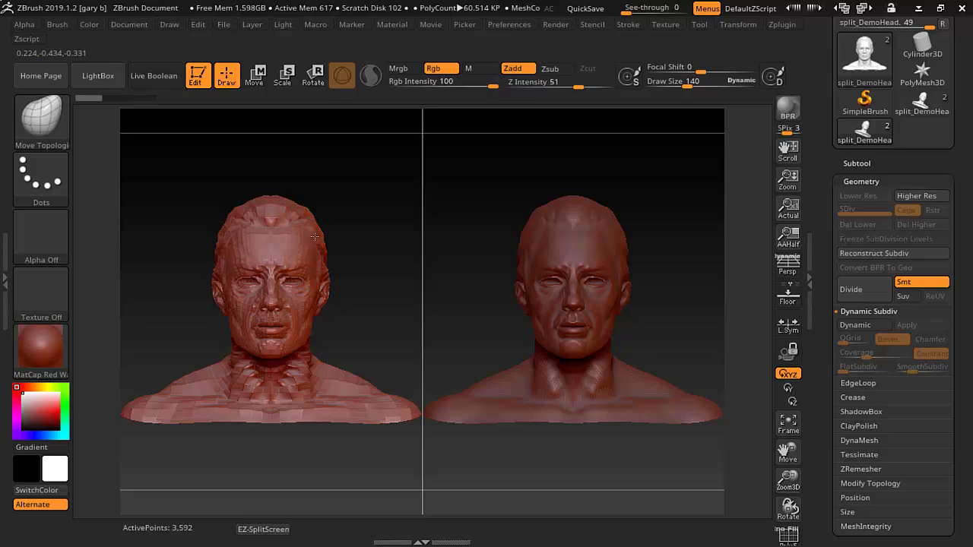
mouse_move(314, 236)
mouse_down()
mouse_move(322, 173)
mouse_move(328, 203)
mouse_move(353, 228)
mouse_move(378, 183)
mouse_move(387, 120)
mouse_move(378, 260)
mouse_move(372, 166)
mouse_move(372, 228)
mouse_move(364, 169)
mouse_up()
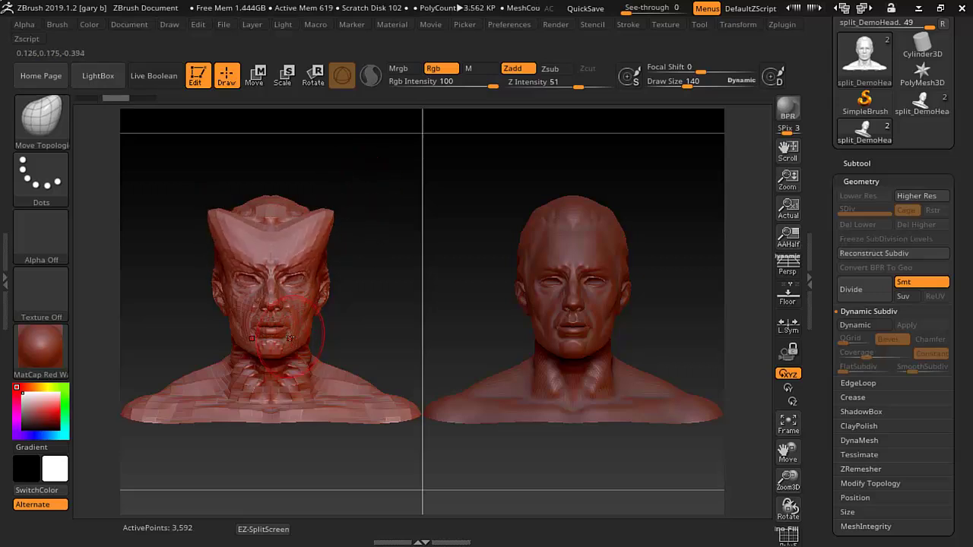
drag(292, 339, 292, 366)
key(ctrl+z)
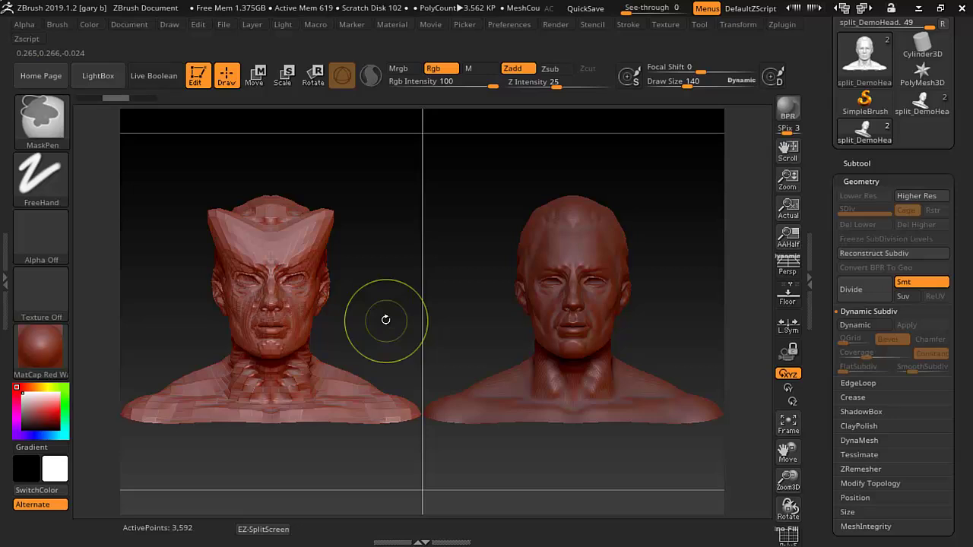
key(ctrl+z)
drag(686, 83, 696, 82)
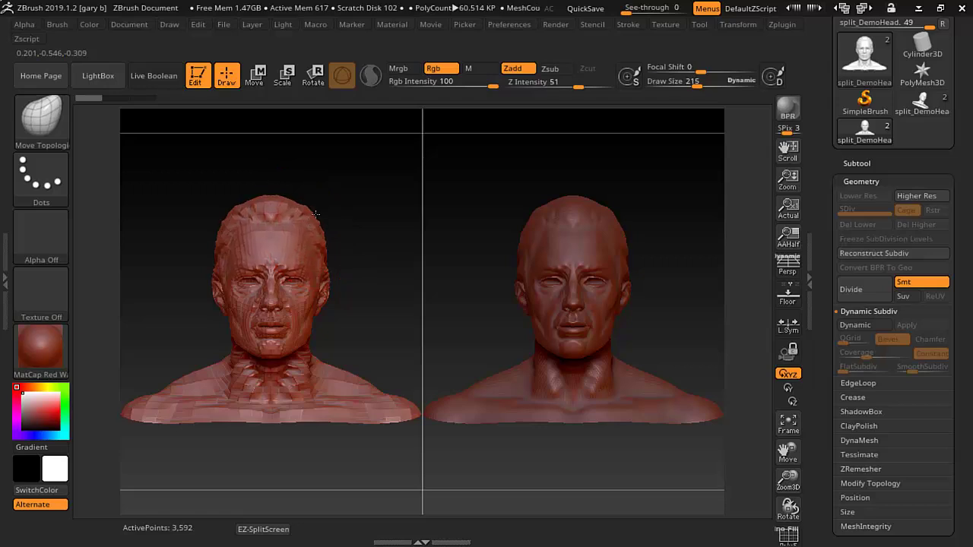
drag(319, 211, 333, 176)
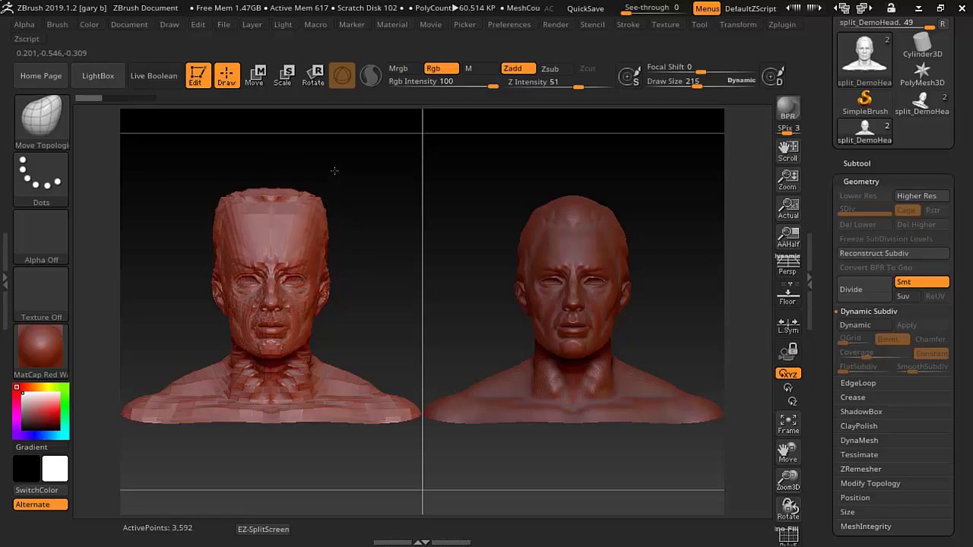
Step: Drag the left face down with an open mouth, syncing crown and face to the right head
click(250, 532)
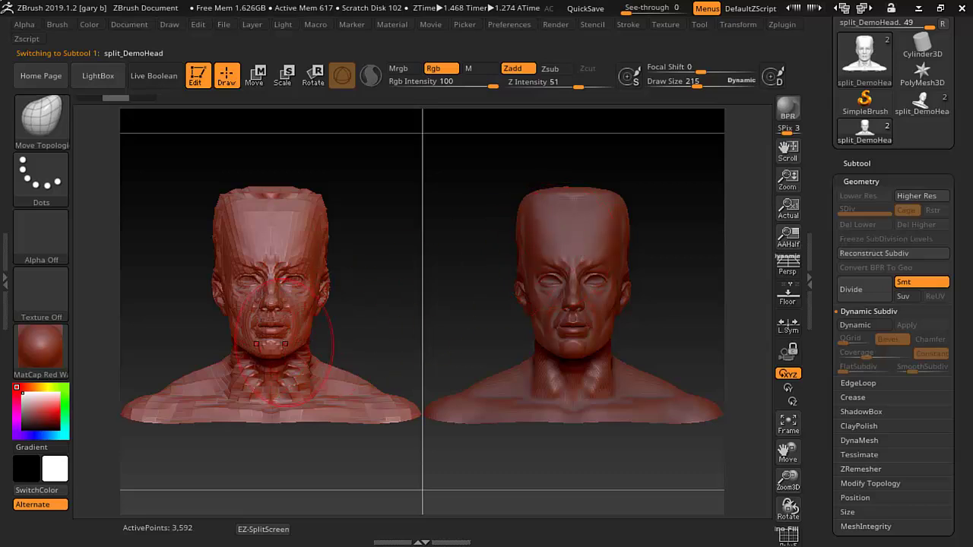
drag(280, 344, 300, 418)
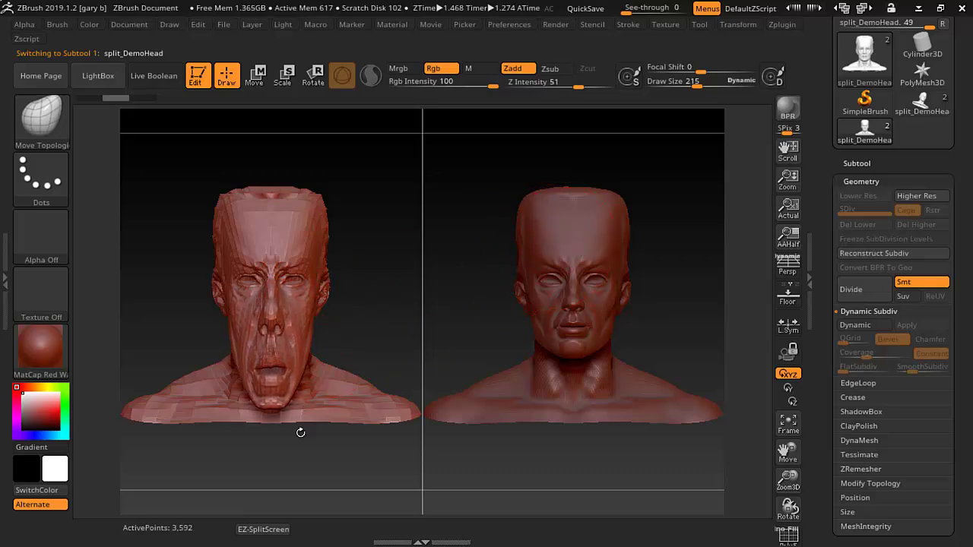
click(263, 530)
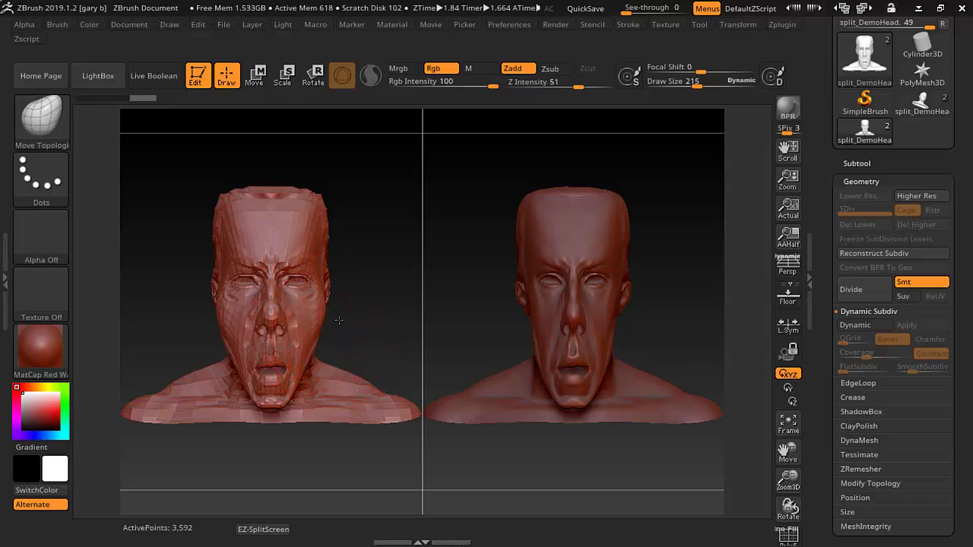
alt+click(275, 350)
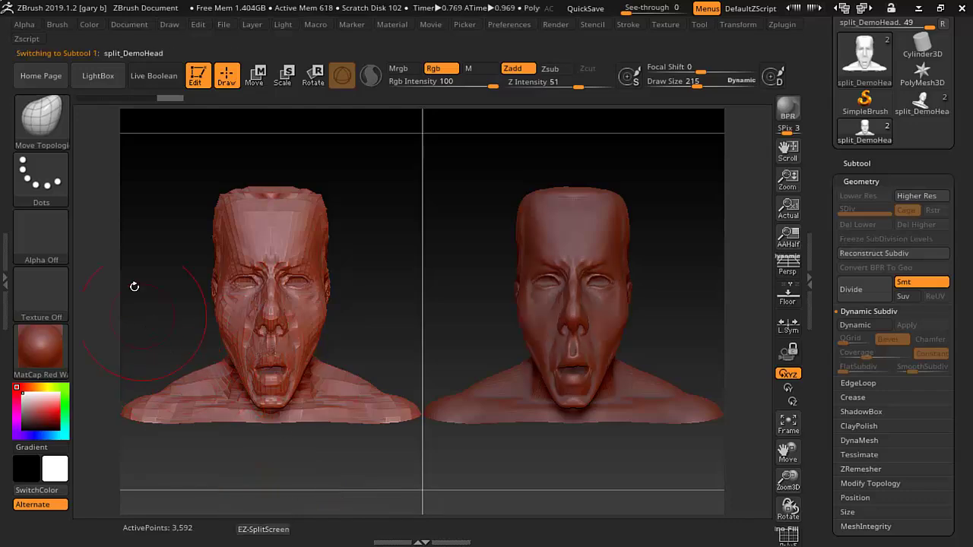
click(45, 122)
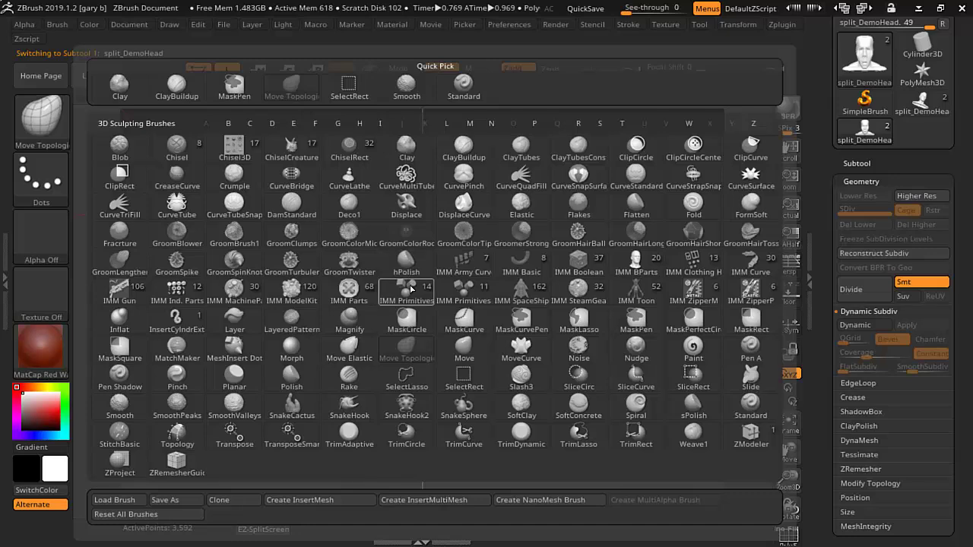
Step: Switch to SnakeHook at Draw Size 104 with Sculptris Pro turned on
click(349, 406)
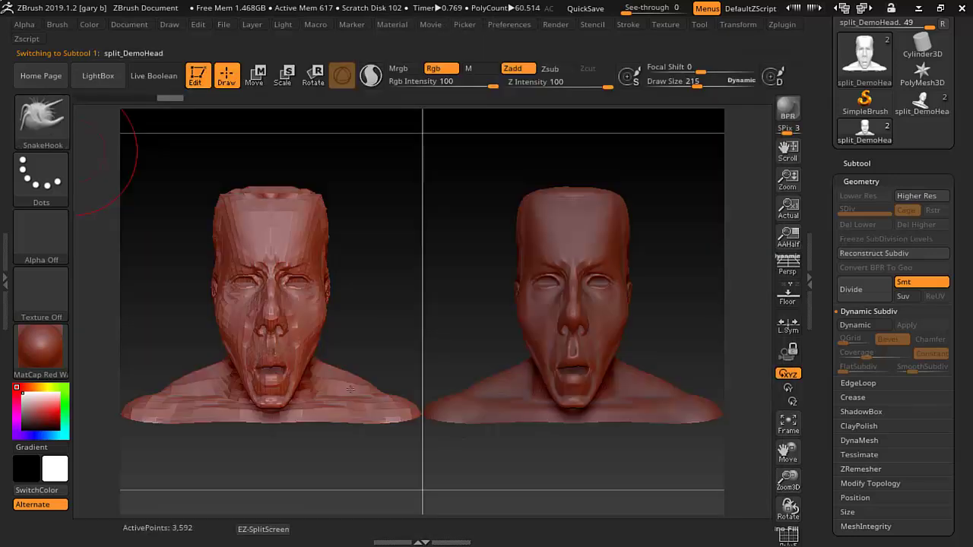
drag(696, 82, 687, 81)
drag(683, 81, 681, 81)
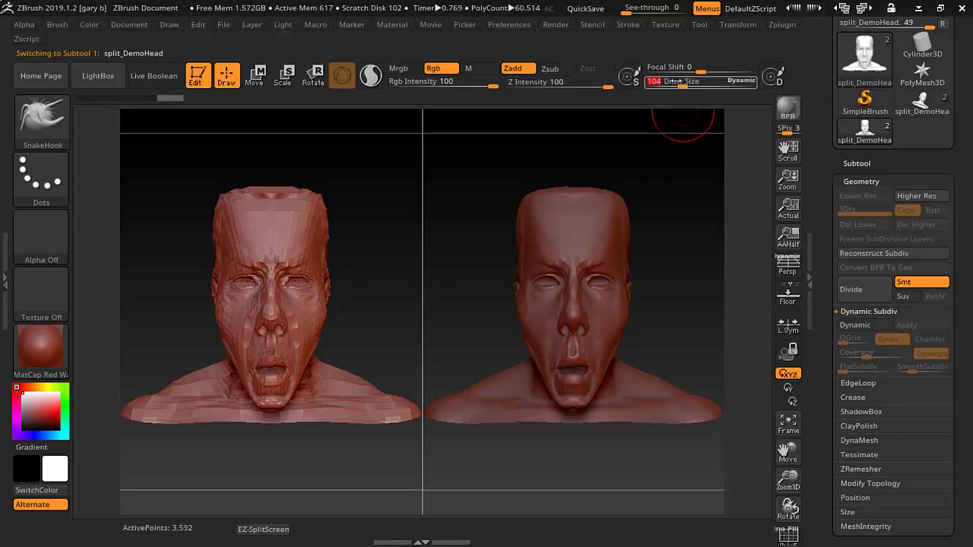
click(371, 76)
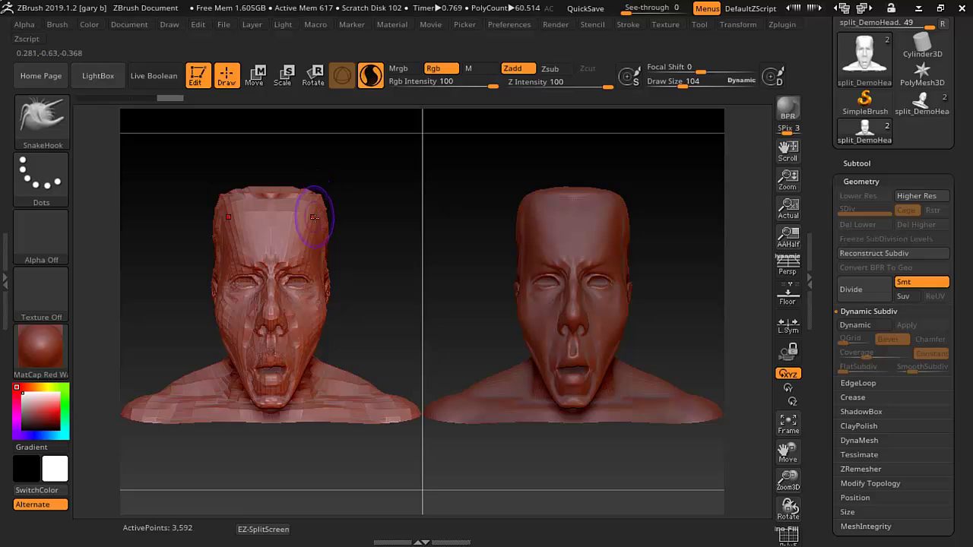
Step: Pull mirrored horns from the left crown, smooth them, then lengthen and thin them
mouse_move(313, 218)
mouse_down()
mouse_move(323, 192)
mouse_move(383, 179)
mouse_move(396, 198)
mouse_move(383, 266)
mouse_up()
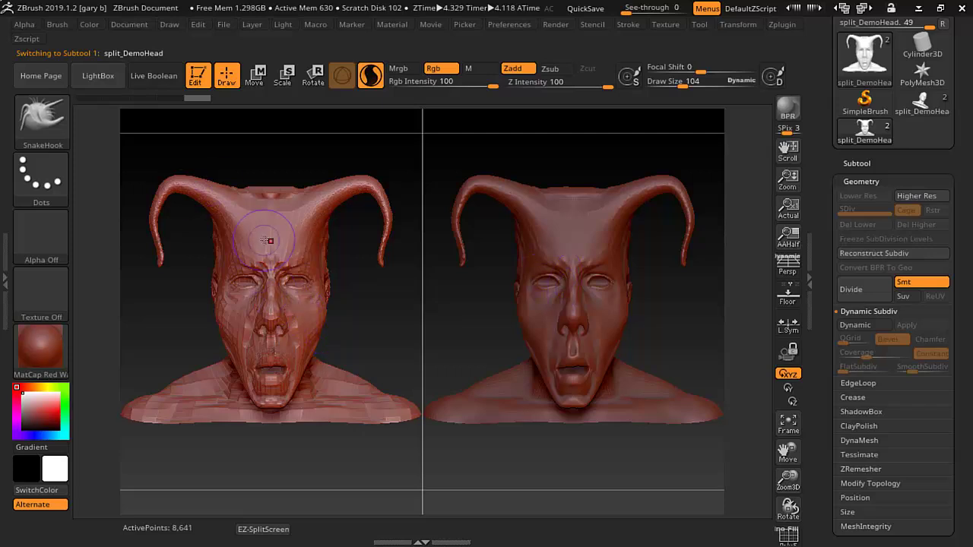
key(shift)
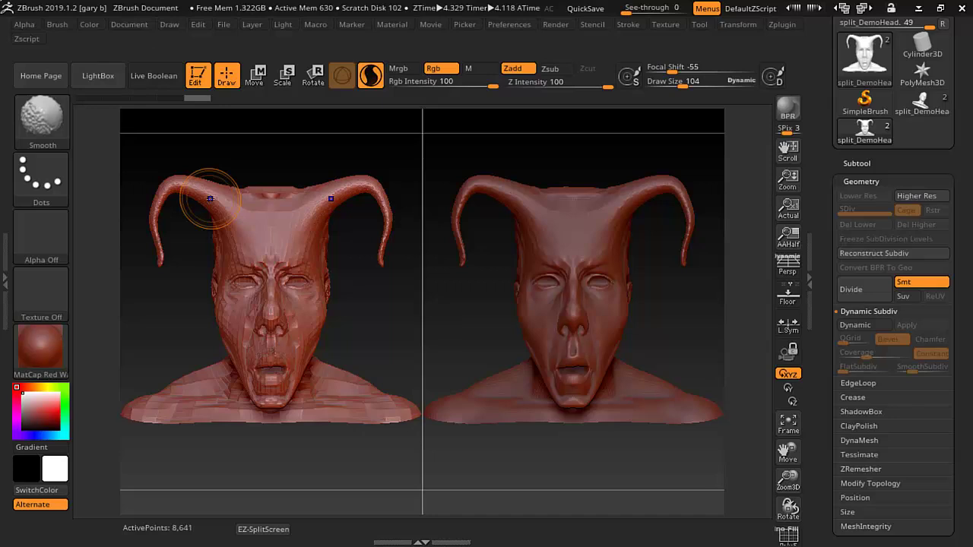
key(shift)
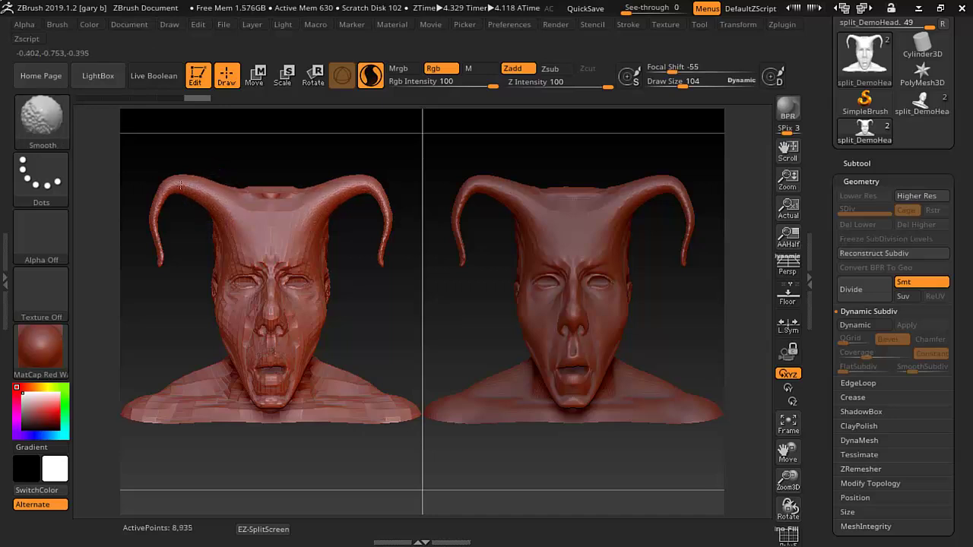
mouse_move(171, 187)
mouse_down()
mouse_move(156, 232)
mouse_move(166, 257)
mouse_move(155, 231)
mouse_move(164, 215)
mouse_up()
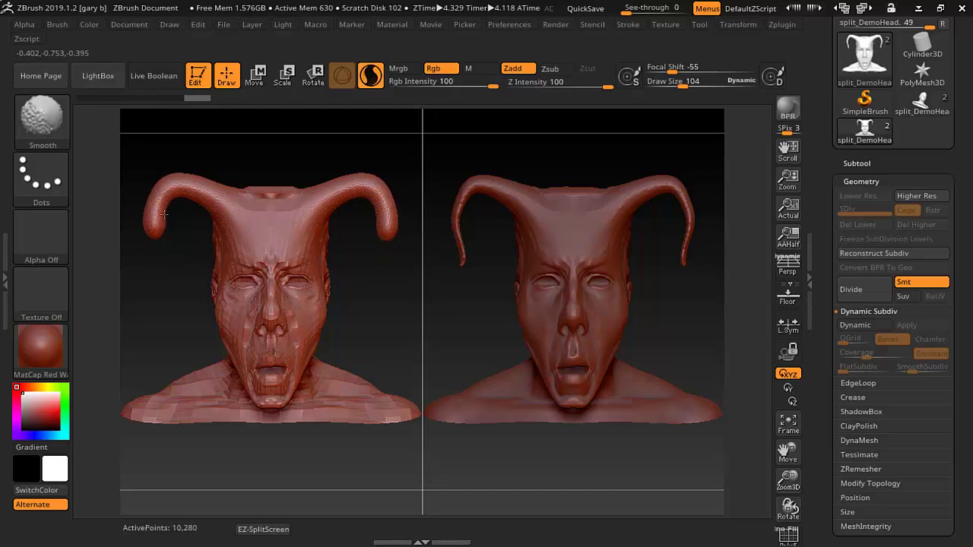
mouse_move(183, 180)
mouse_down()
mouse_move(158, 205)
mouse_move(156, 229)
mouse_move(160, 199)
mouse_move(163, 217)
mouse_up()
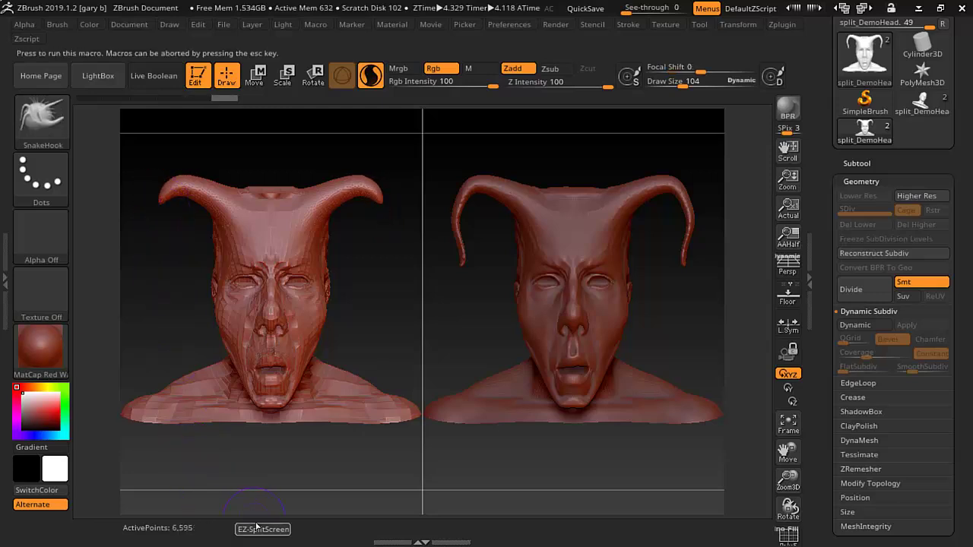
Step: Rewind the undo history to step 1 on split_DemoHead and PM3D_DemoHead1
click(190, 353)
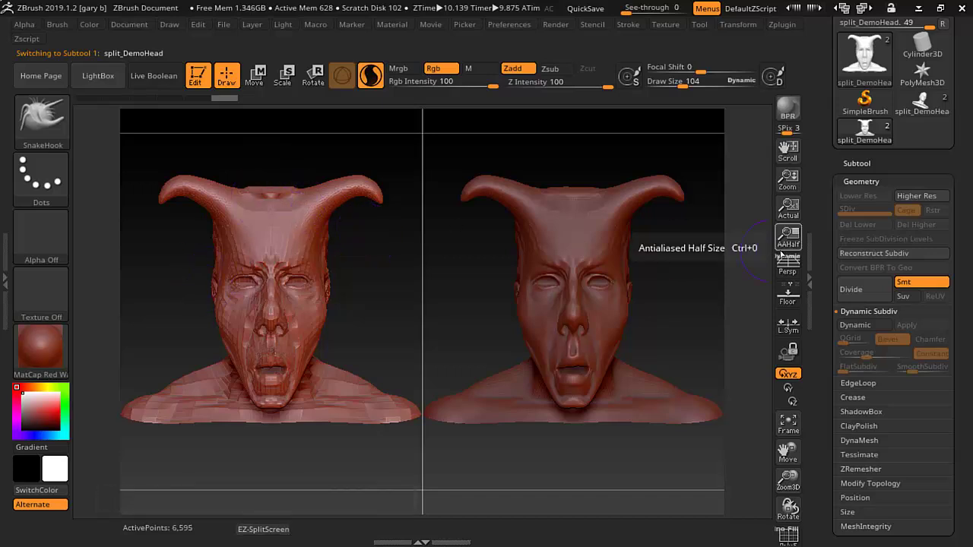
click(89, 99)
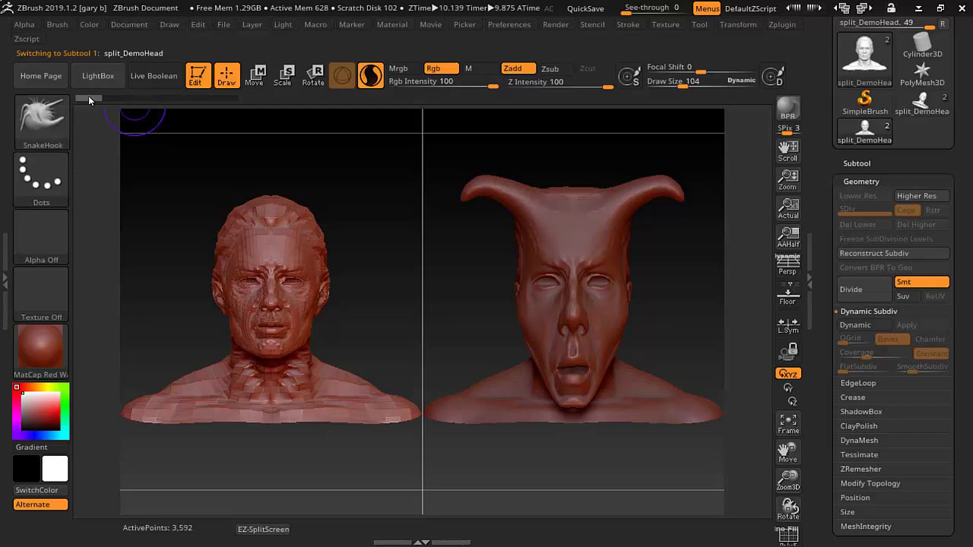
click(868, 167)
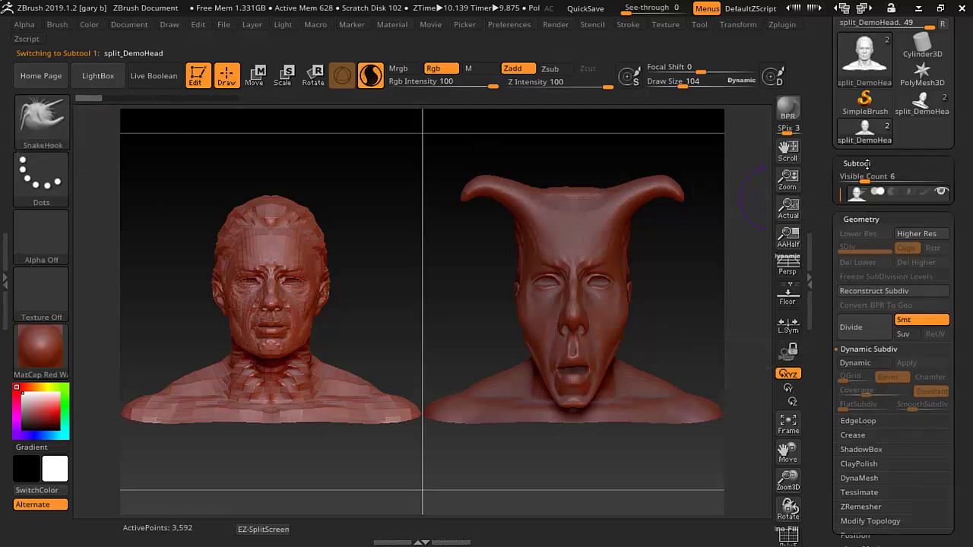
click(879, 237)
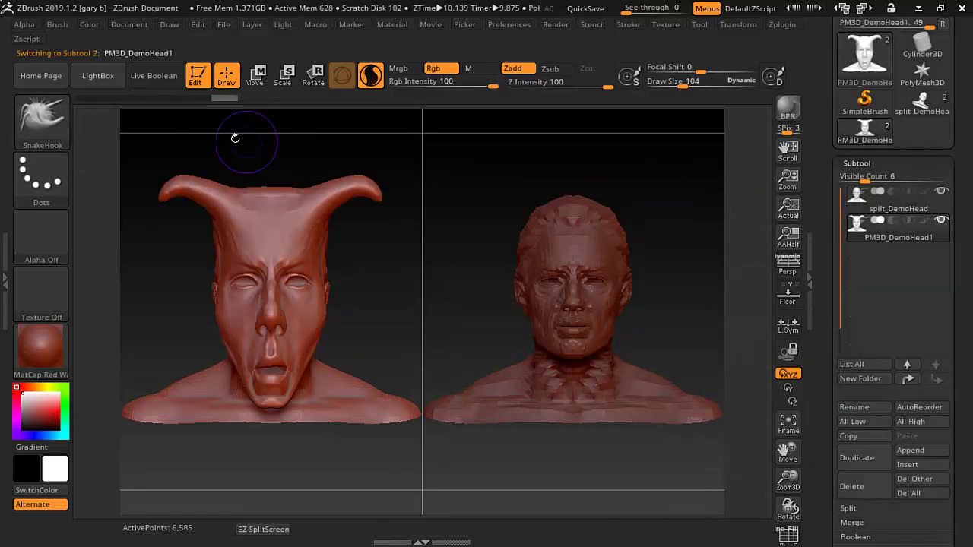
click(89, 99)
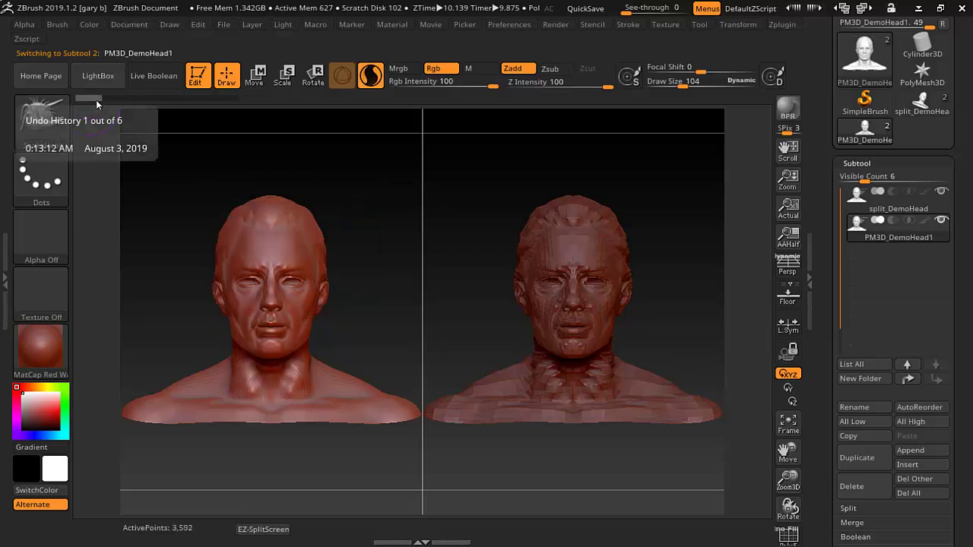
scroll(826, 154, up, 3)
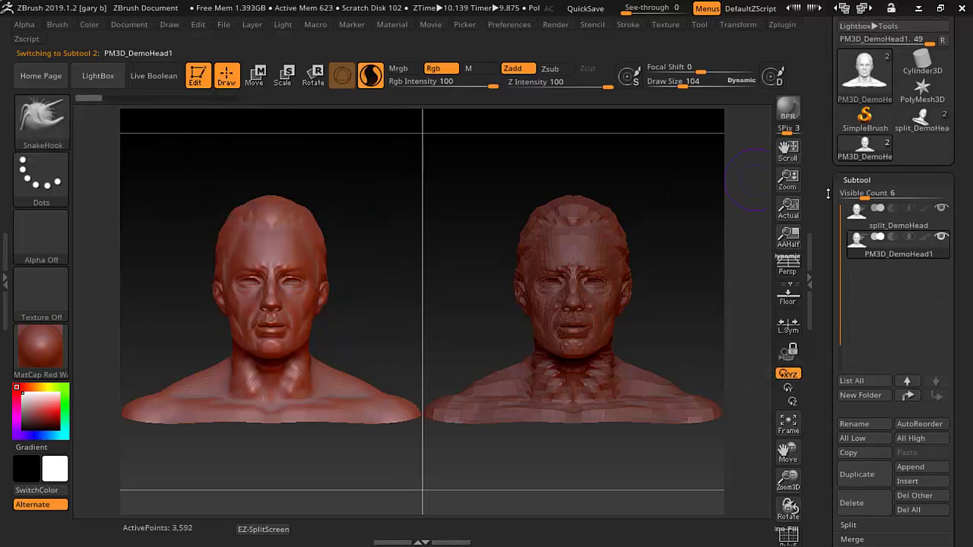
Step: Reload split_DemoHead.ZTL and make PM3D_DemoHead1 the active subtool
click(845, 48)
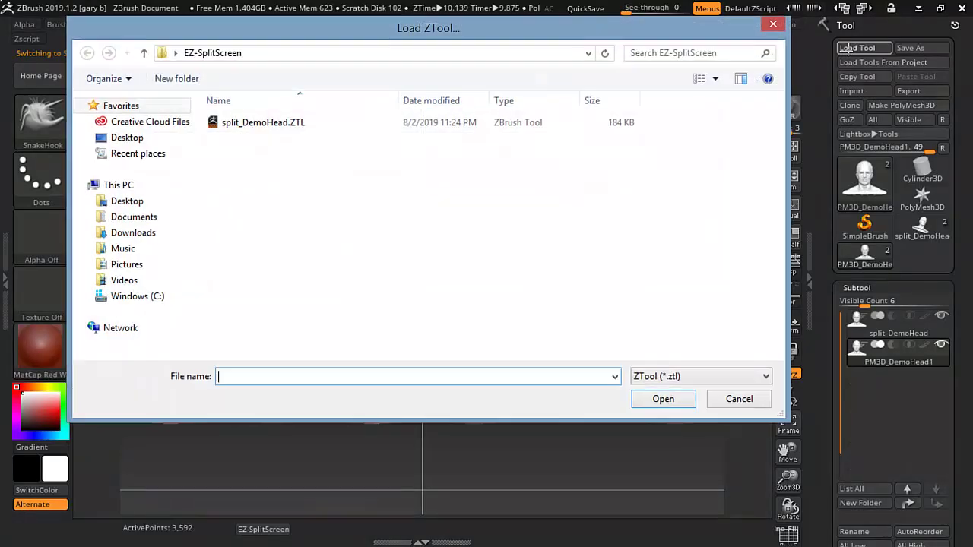
click(262, 129)
click(675, 400)
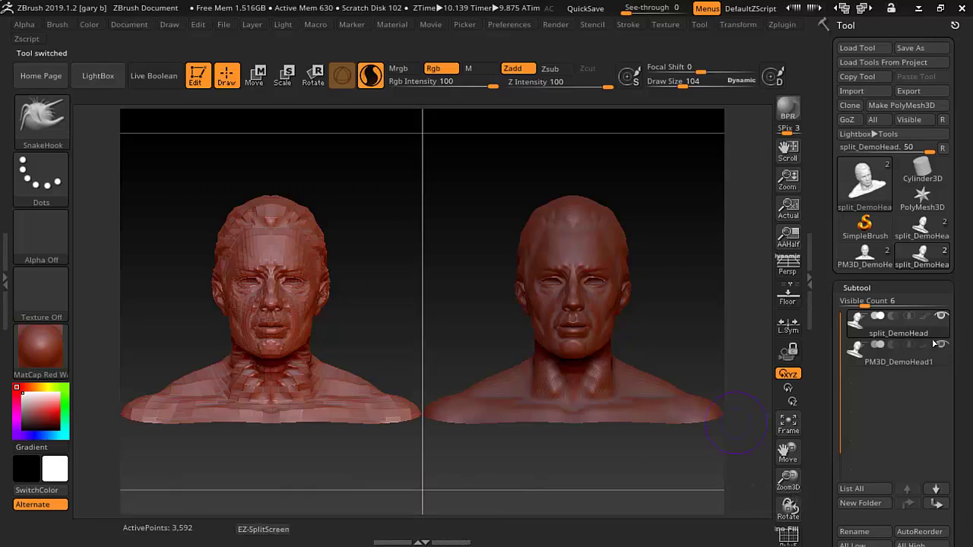
mouse_move(889, 335)
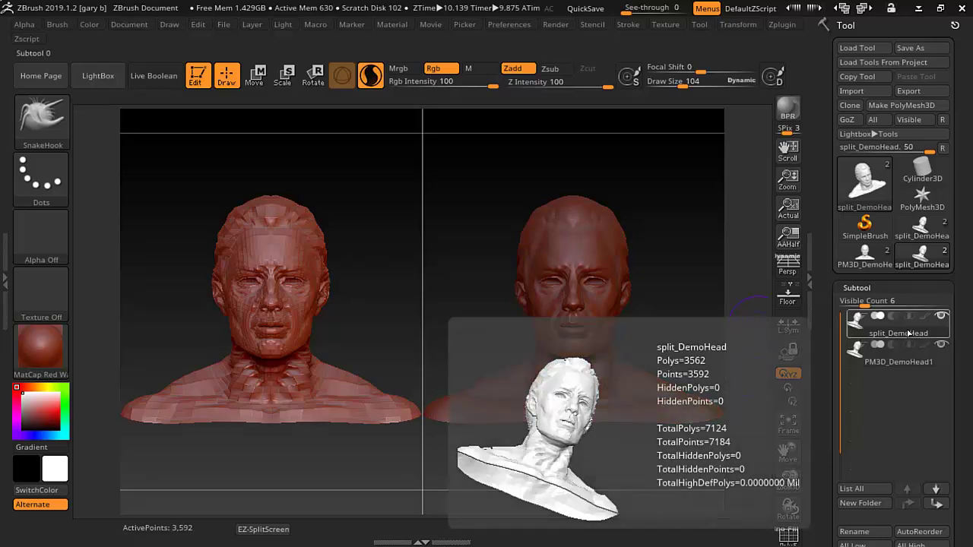
click(907, 359)
Step: Select the Inflat brush and set Draw Size to 182
click(42, 115)
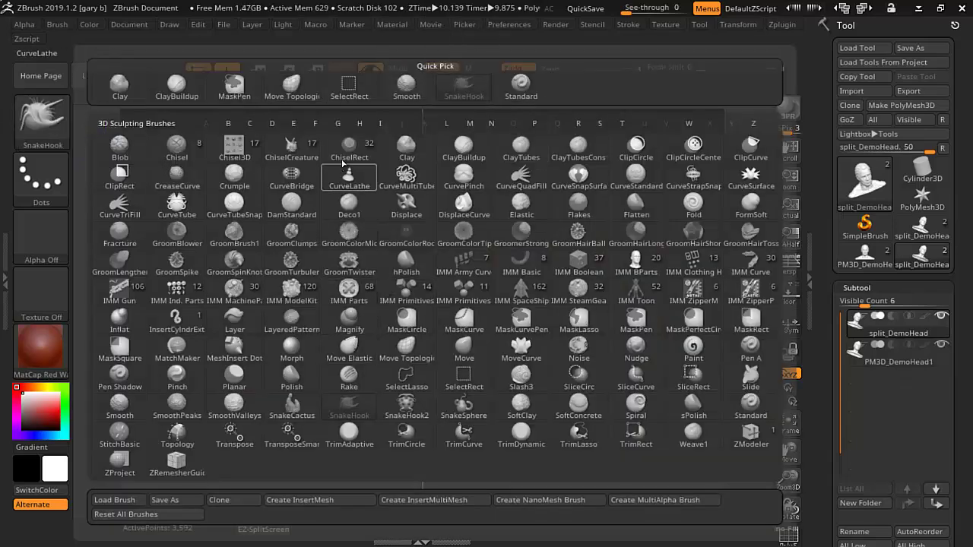
click(382, 123)
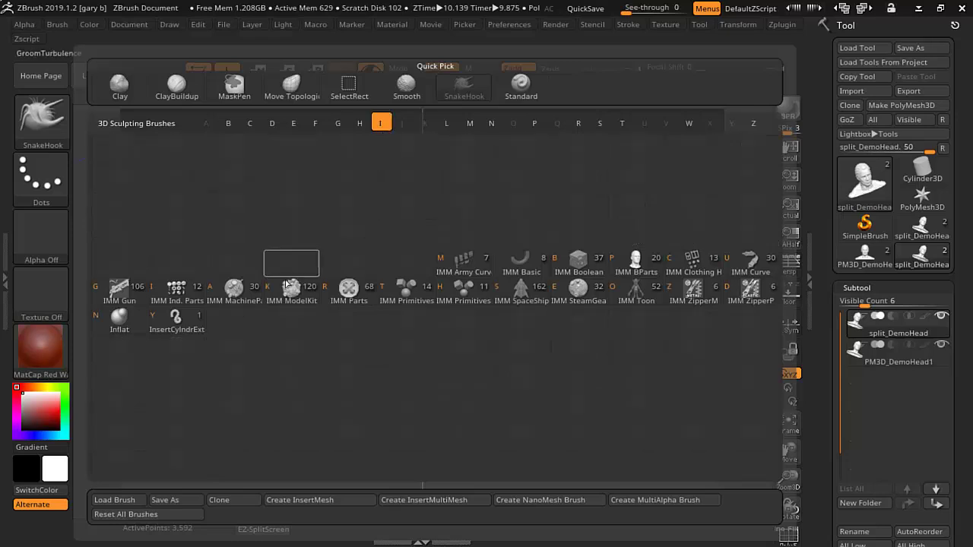
click(120, 316)
drag(681, 86, 693, 85)
Step: Inflate the left crown into a dome, trim it back, and sync it to the other head
drag(267, 228, 272, 223)
key(ctrl+z)
click(262, 530)
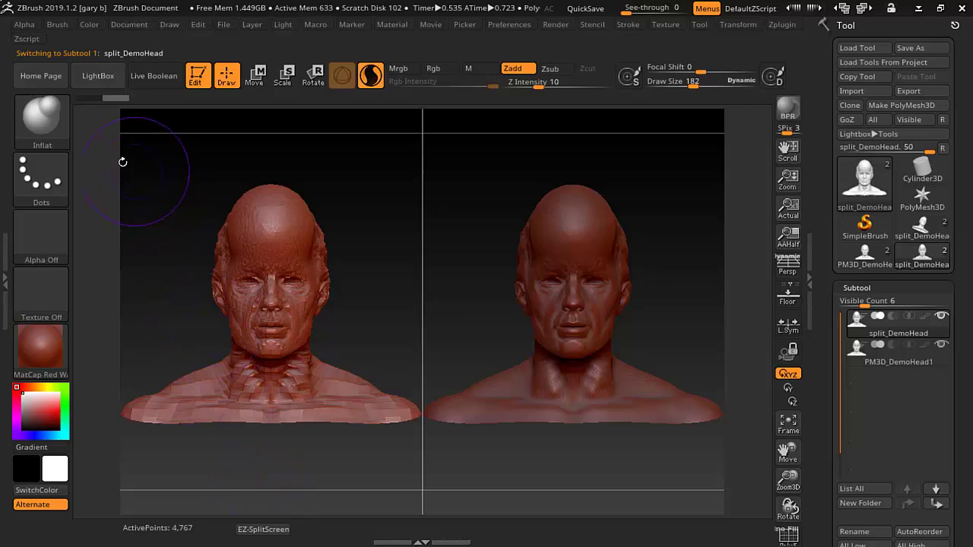
click(47, 120)
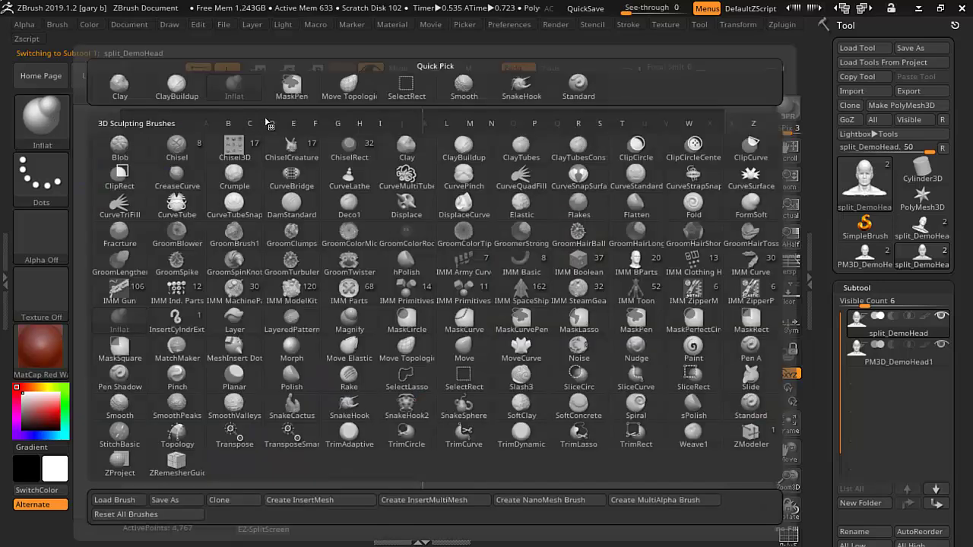
Step: With Move Topological, pull the mouth and chin down and sync to the other head
click(348, 85)
mouse_move(283, 340)
mouse_down()
mouse_move(296, 395)
mouse_move(332, 452)
mouse_up()
click(288, 531)
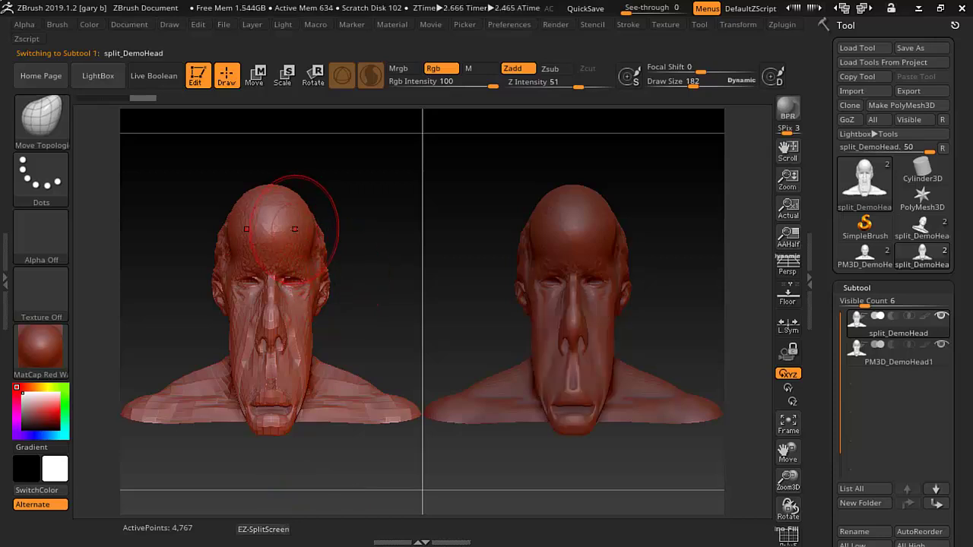
Step: Flare the left cranium into a mushroom cap, widen the cheeks, and sync views
drag(308, 228, 414, 222)
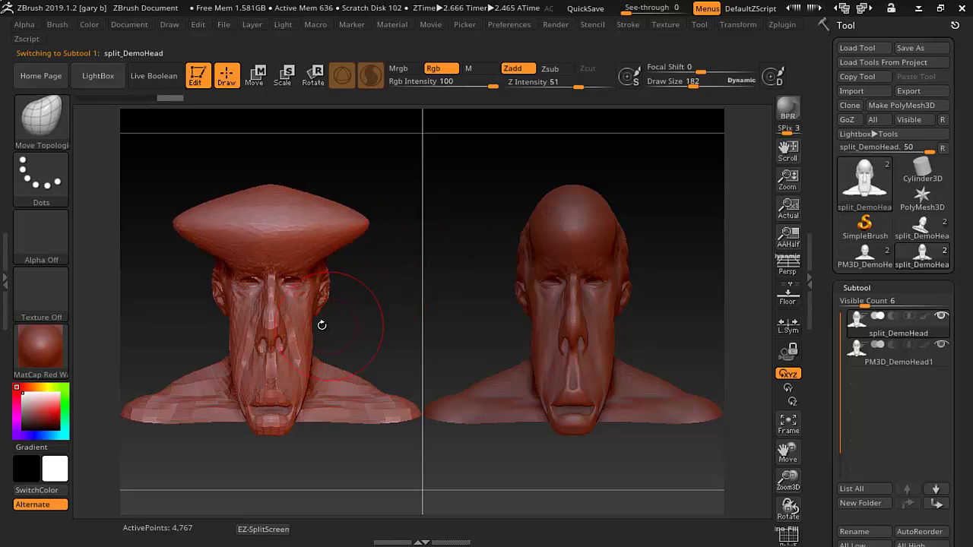
drag(310, 327, 354, 327)
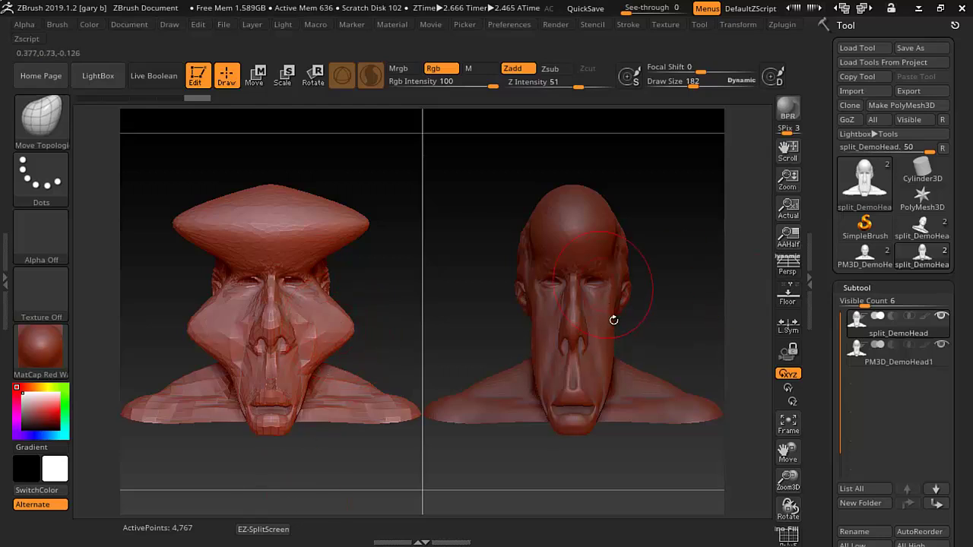
click(263, 530)
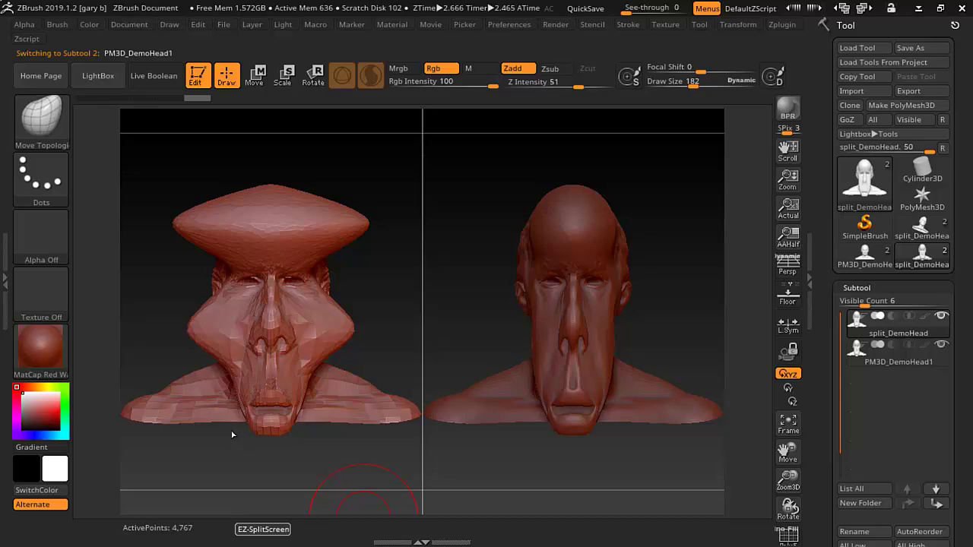